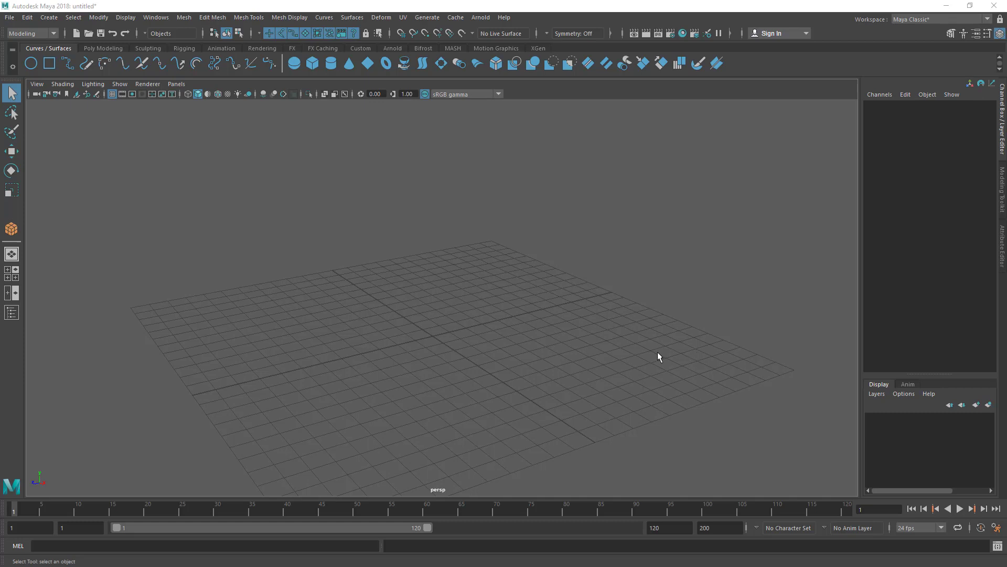
Step: Create a polygon cube at the origin of the grid
scroll(439, 310, up, 5)
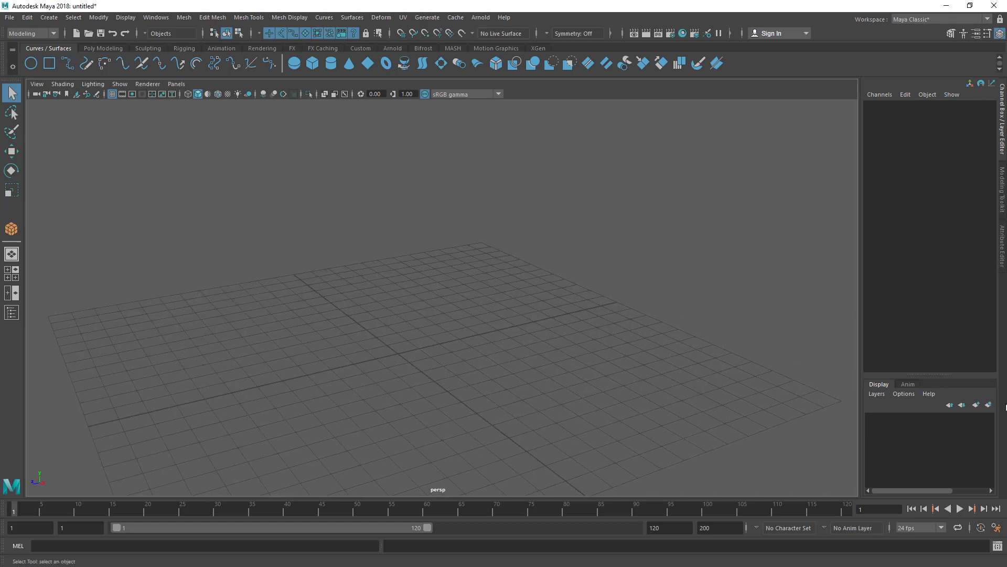
mouse_move(516, 349)
alt+middle_down()
mouse_move(529, 351)
mouse_move(520, 360)
mouse_move(527, 352)
alt+middle_up()
alt+drag(581, 320, 477, 342)
click(105, 48)
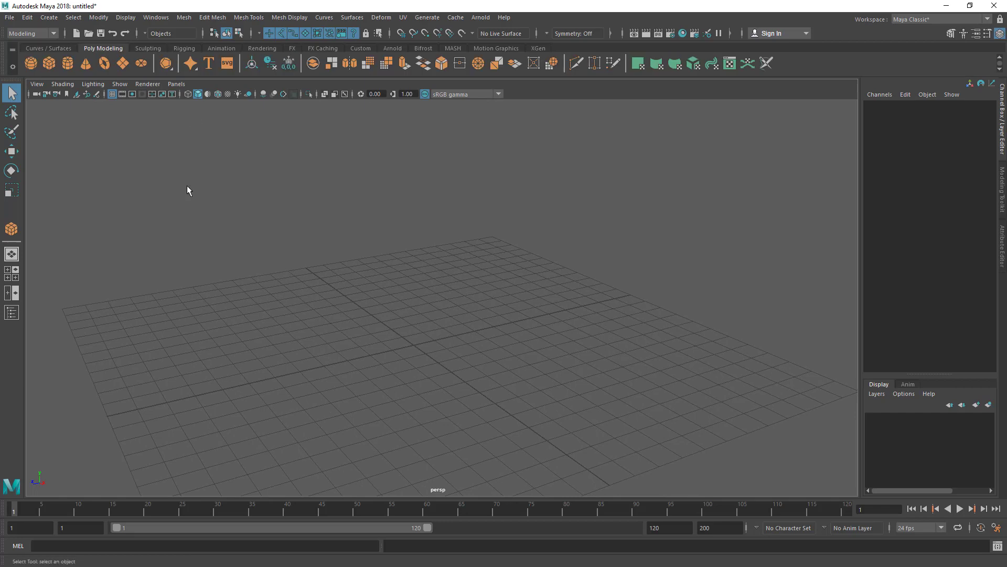
click(49, 62)
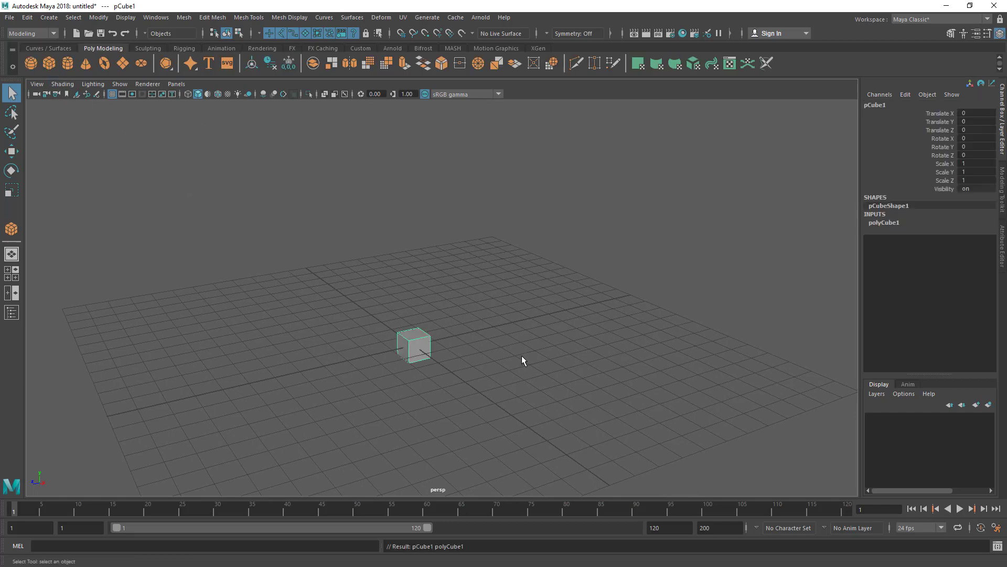
Step: Create a polygon cylinder and move it along the Z axis to about -3.83
alt+drag(243, 294, 472, 322)
click(68, 63)
key(w)
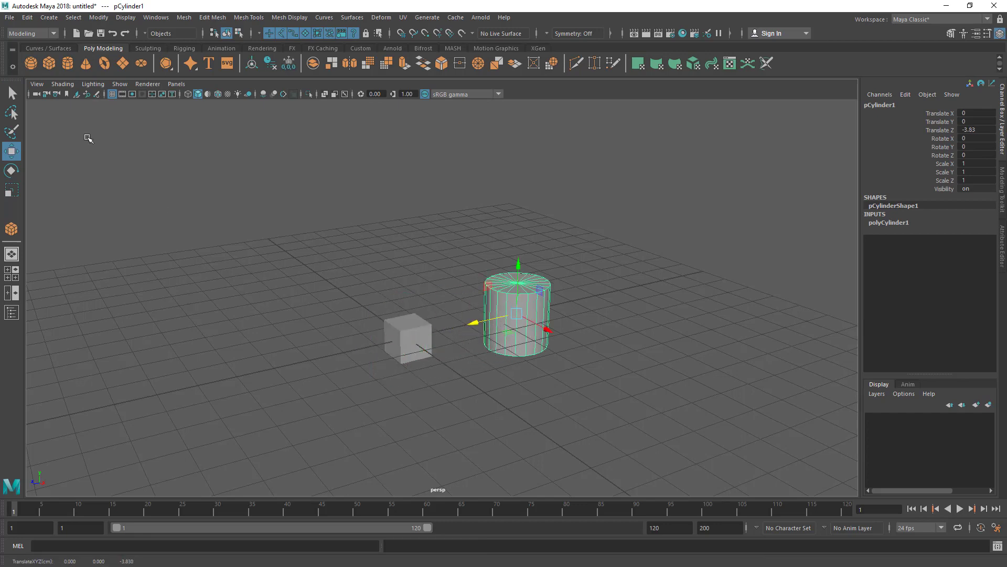
Step: Create a polygon sphere and move it along the X axis to about -6.86
click(32, 64)
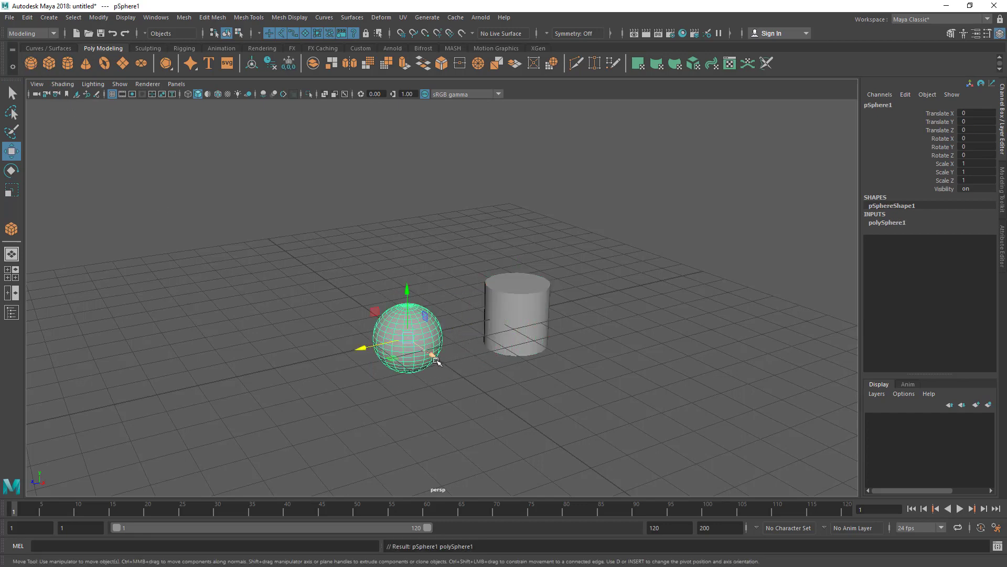
drag(434, 355, 312, 301)
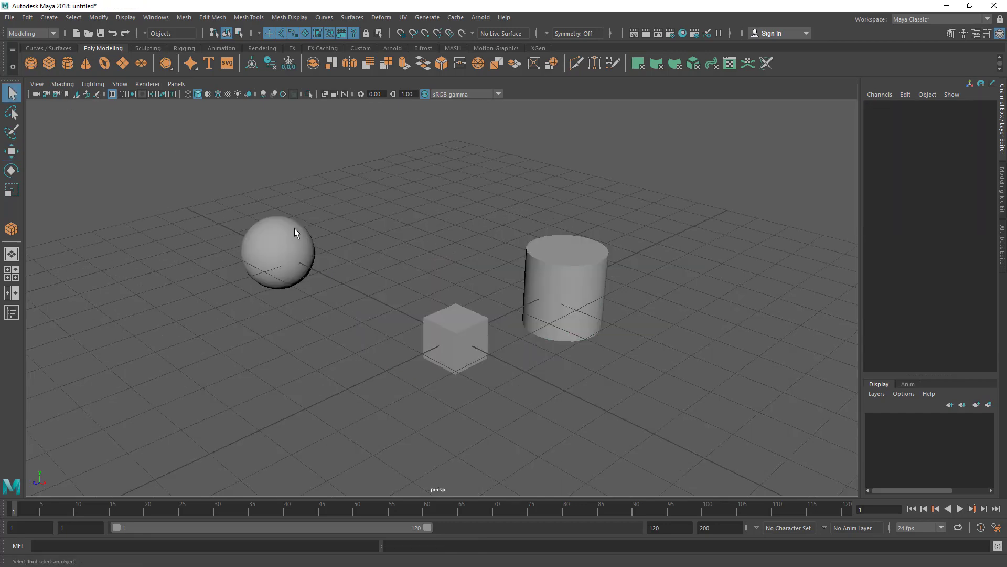
drag(292, 236, 611, 354)
click(610, 357)
click(574, 278)
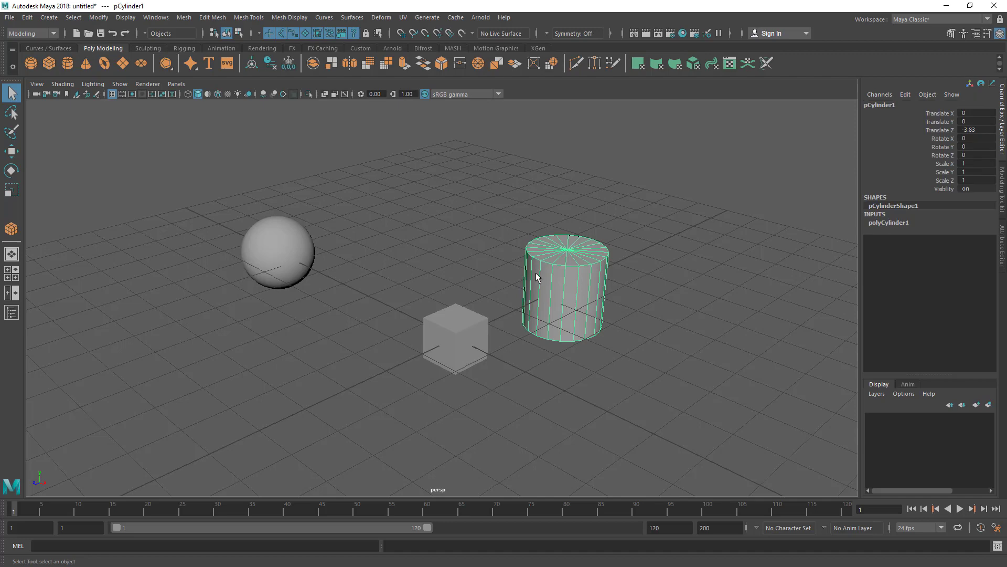
alt+drag(622, 367, 626, 370)
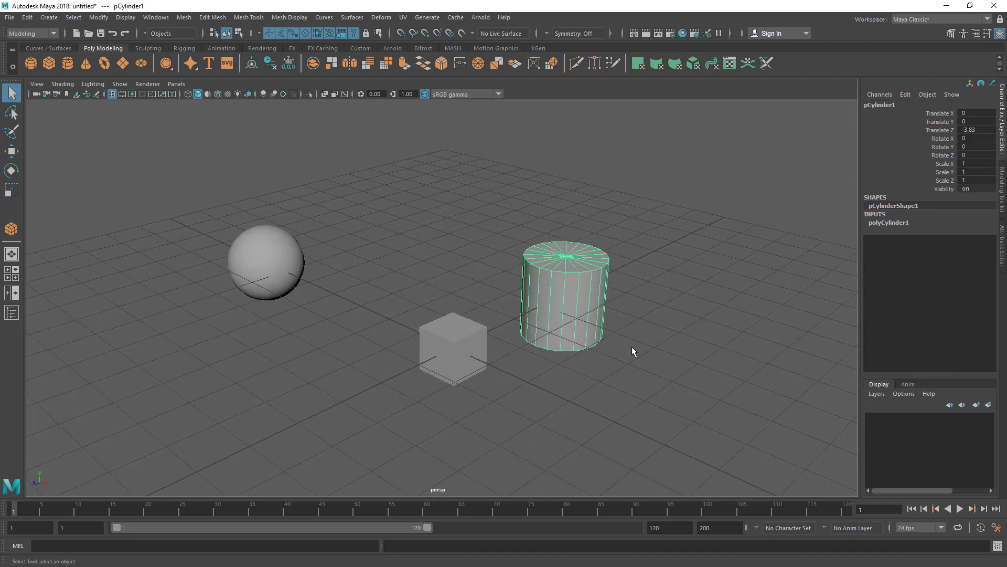
alt+middle_drag(649, 345, 613, 350)
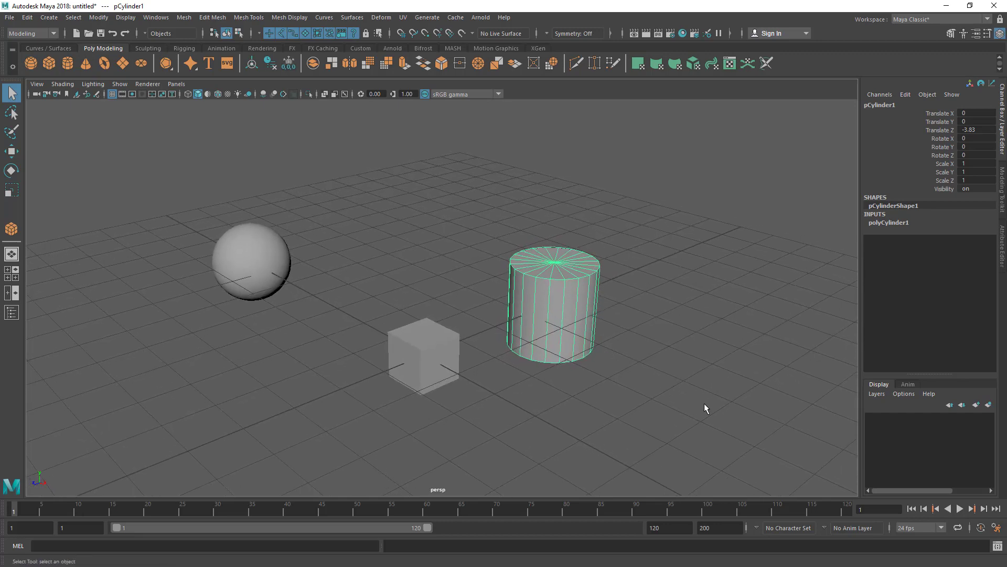
click(674, 374)
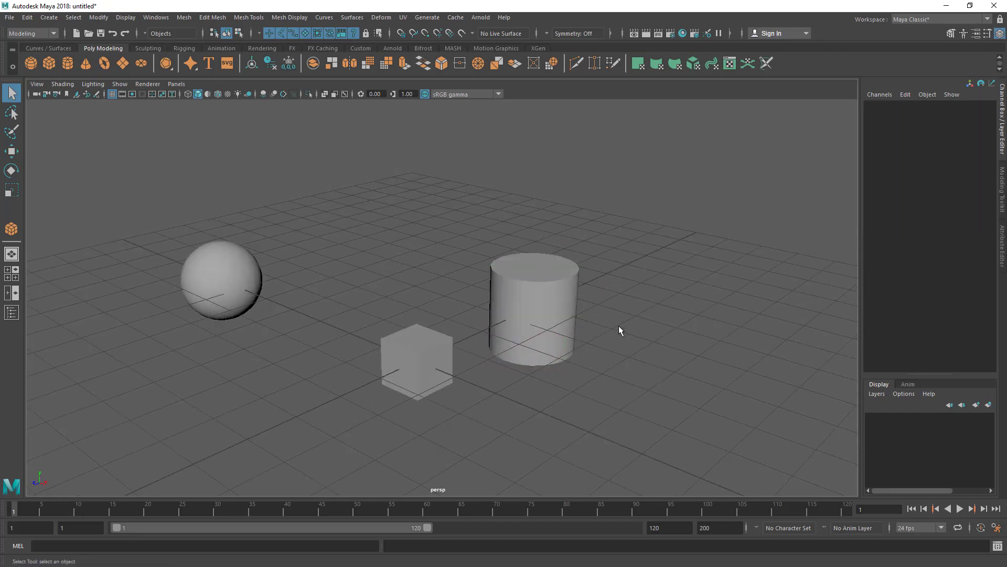
Step: Create a display layer containing the selected cylinder and hide that layer
drag(611, 241, 556, 310)
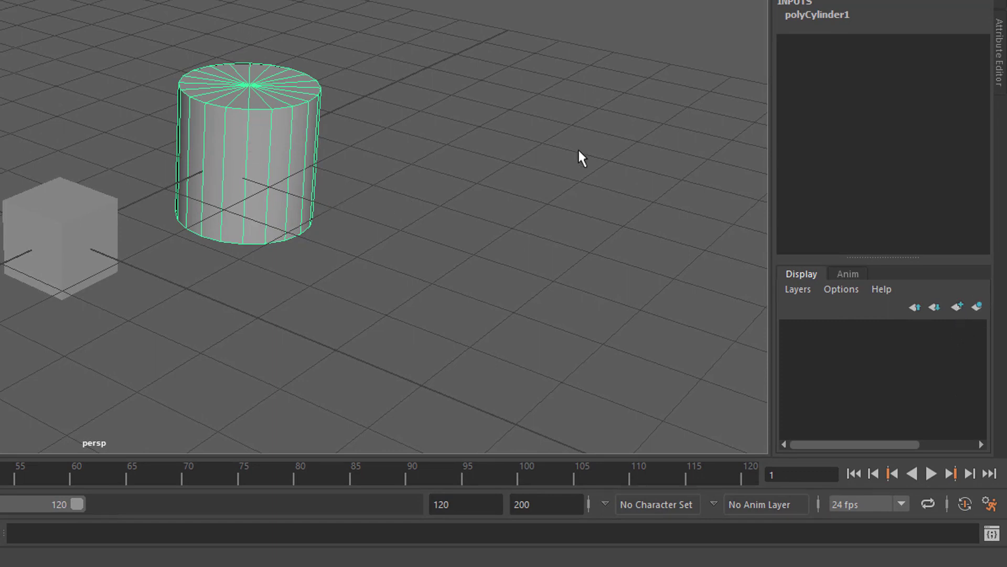
click(976, 307)
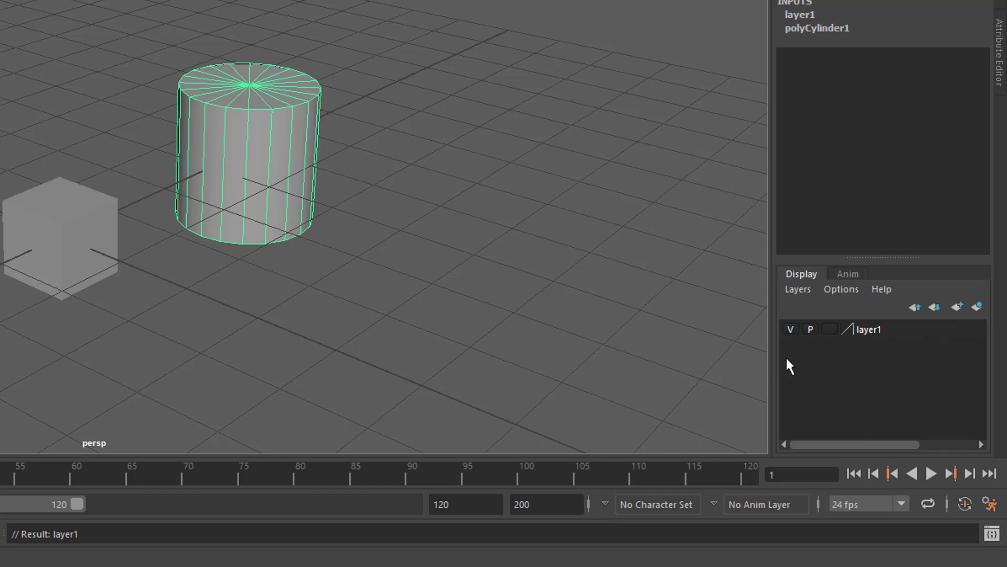
click(790, 329)
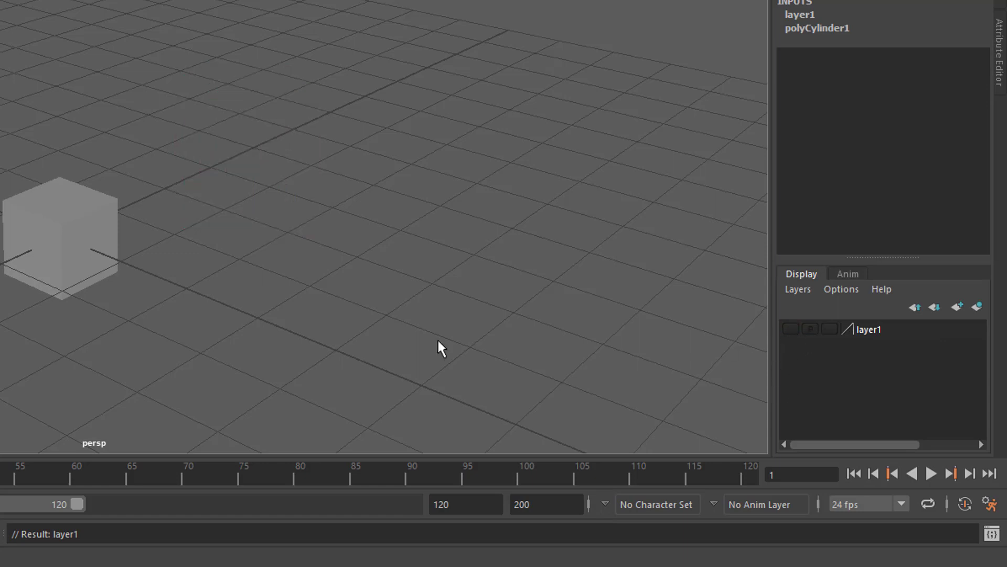
alt+drag(409, 283, 382, 175)
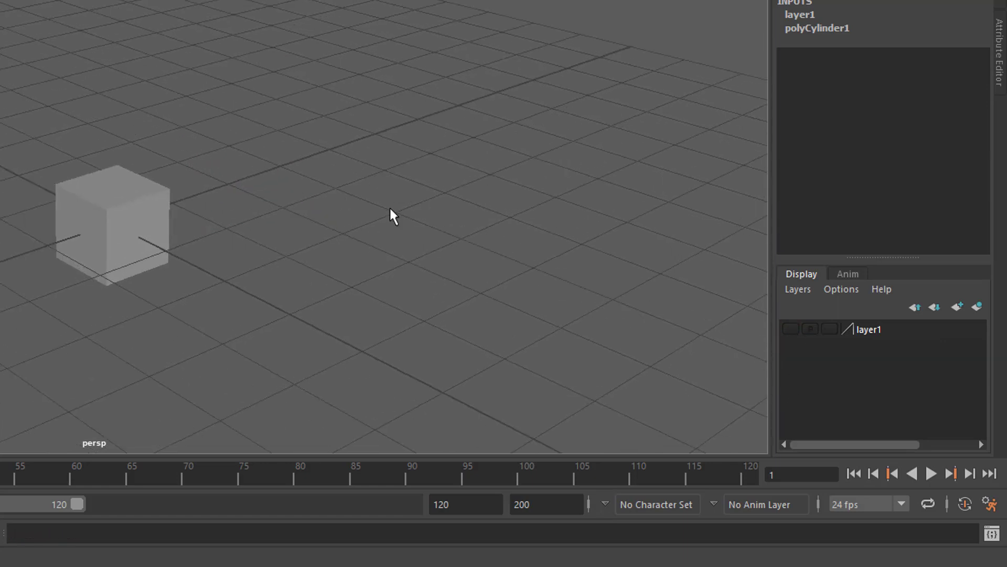
alt+drag(391, 216, 294, 182)
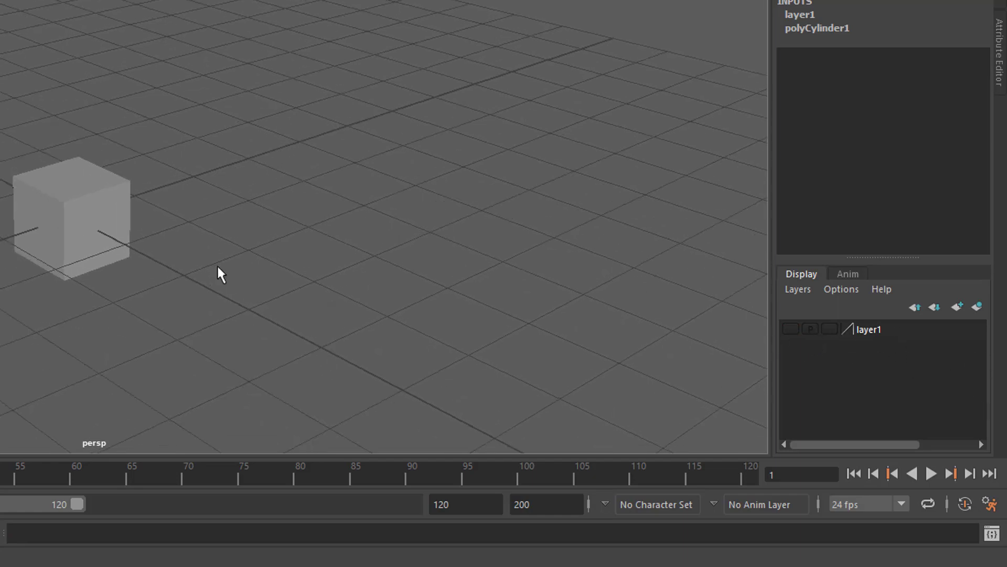
alt+drag(218, 272, 283, 317)
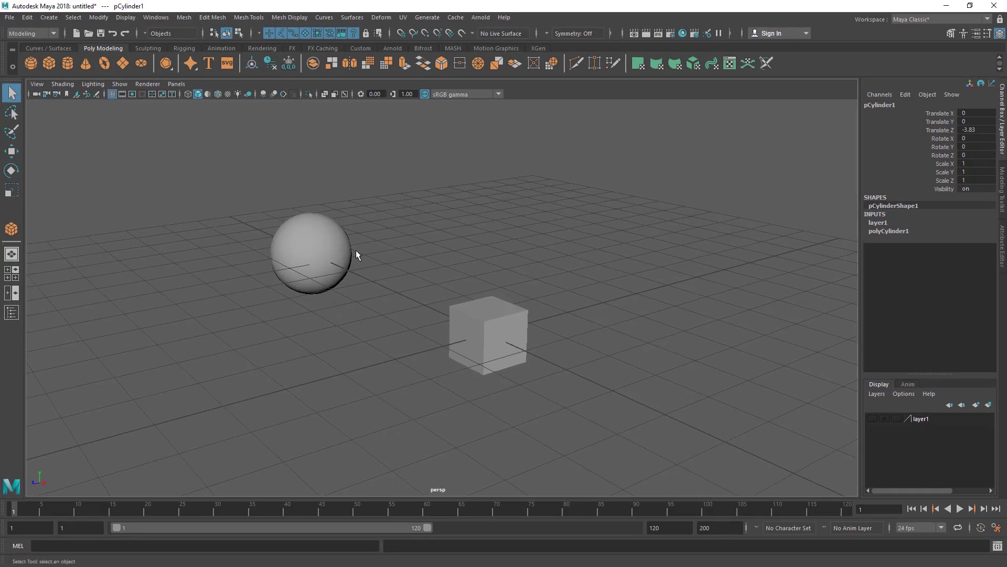
Step: Add a second, empty display layer and turn on its visibility
drag(361, 211, 364, 247)
click(365, 247)
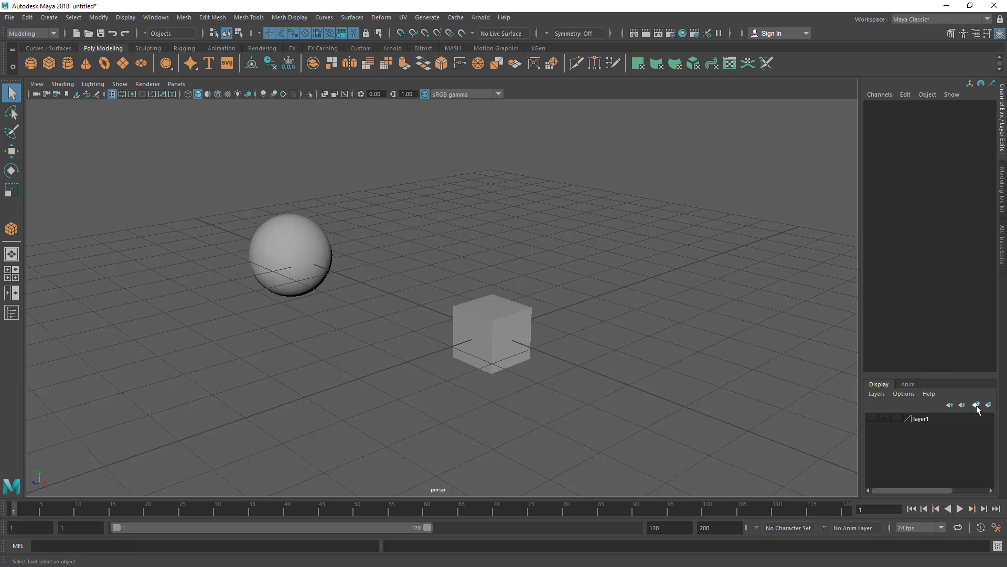
click(269, 245)
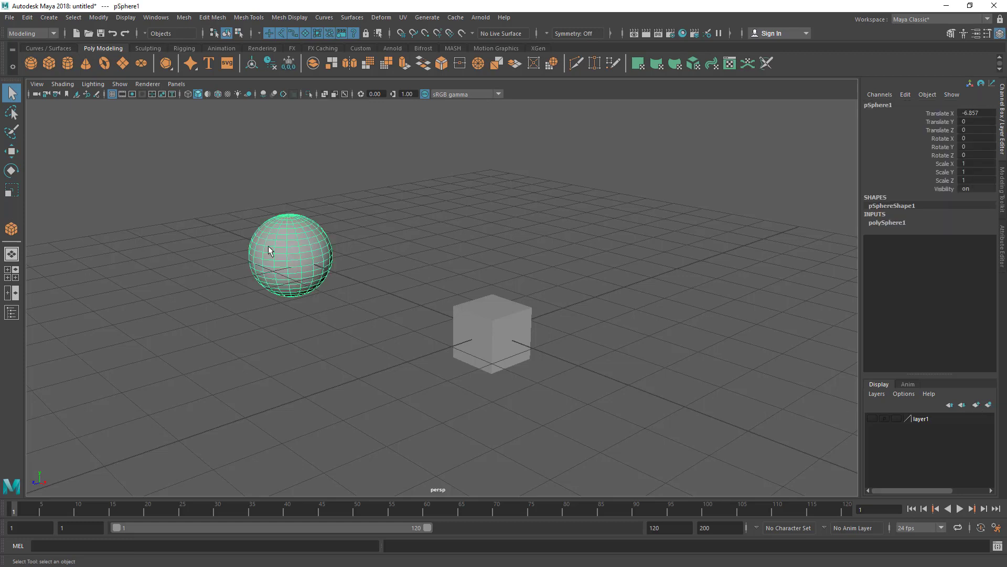
click(977, 405)
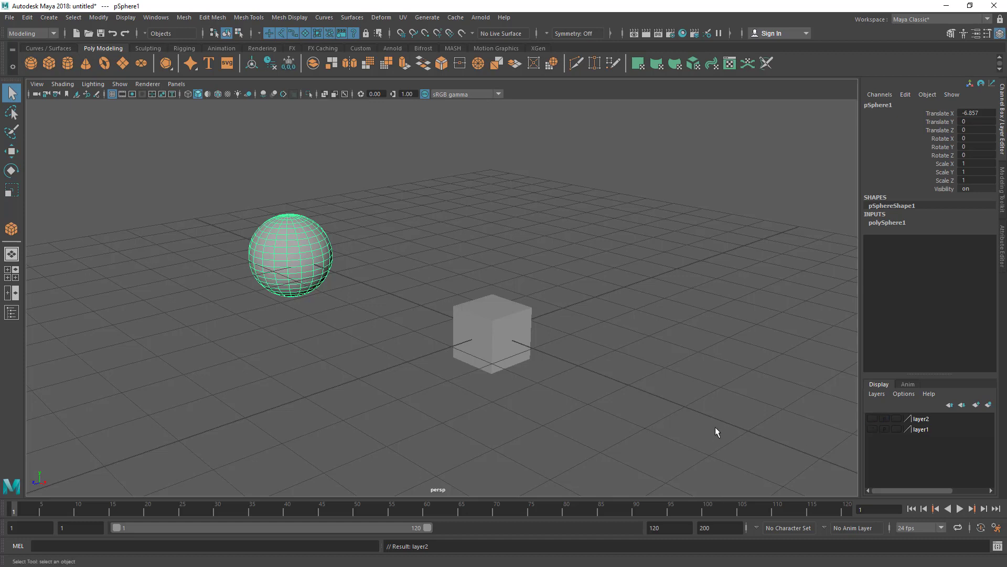
click(719, 411)
click(872, 418)
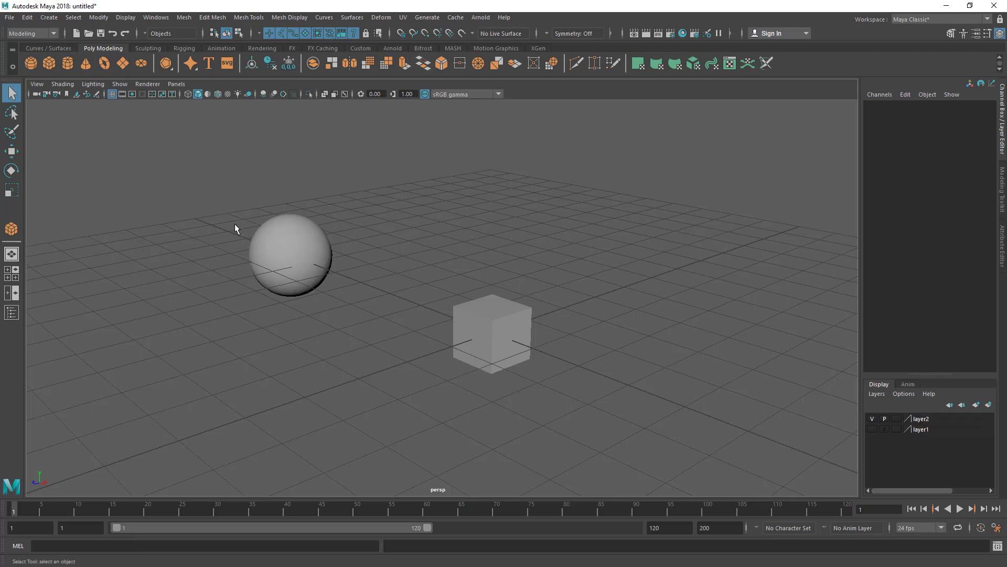
Step: Select the sphere and the cube and add both objects to layer2
drag(230, 212, 338, 280)
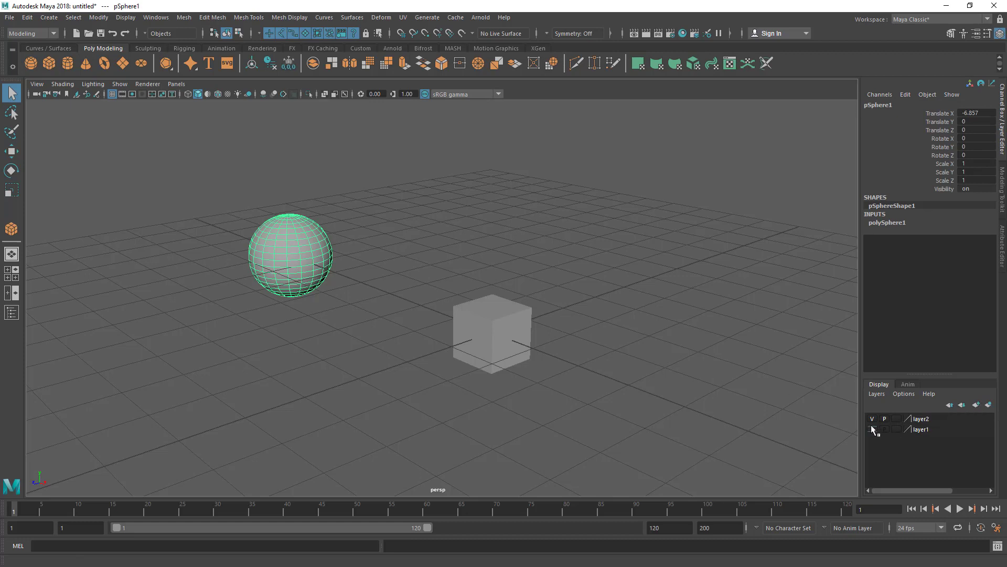
drag(346, 216, 232, 283)
alt+middle_drag(222, 209, 229, 214)
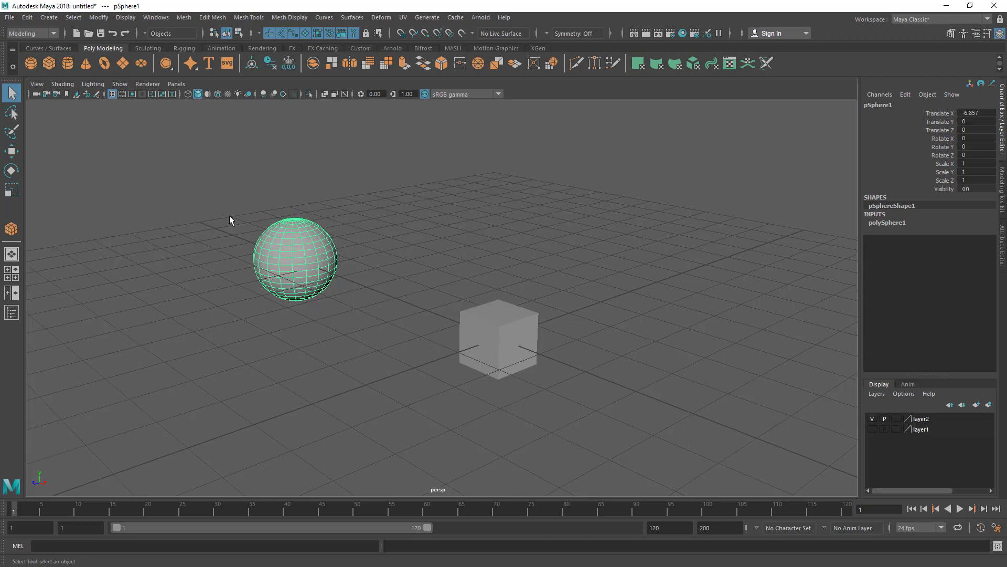
drag(229, 212, 657, 424)
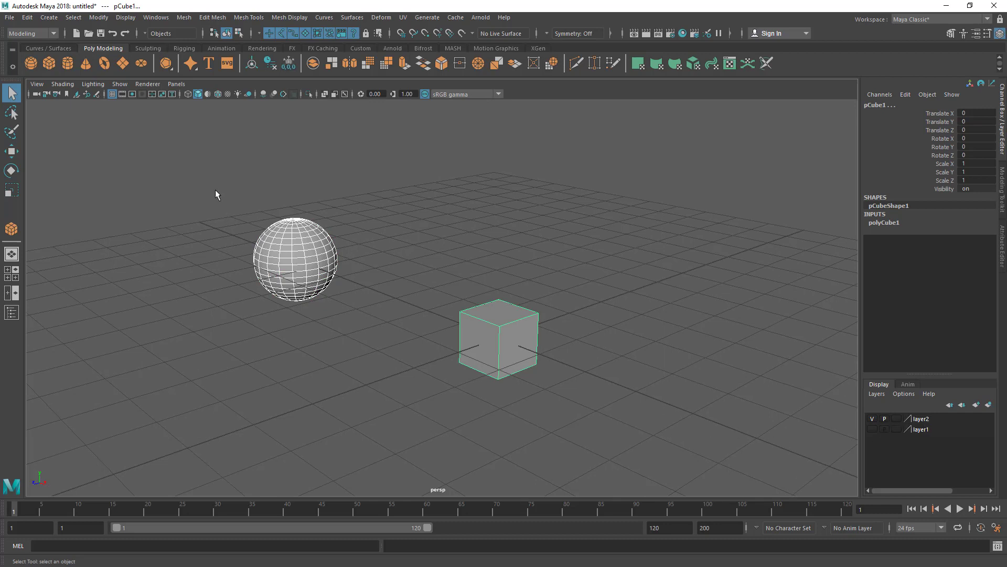
drag(219, 192, 667, 404)
right_click(924, 419)
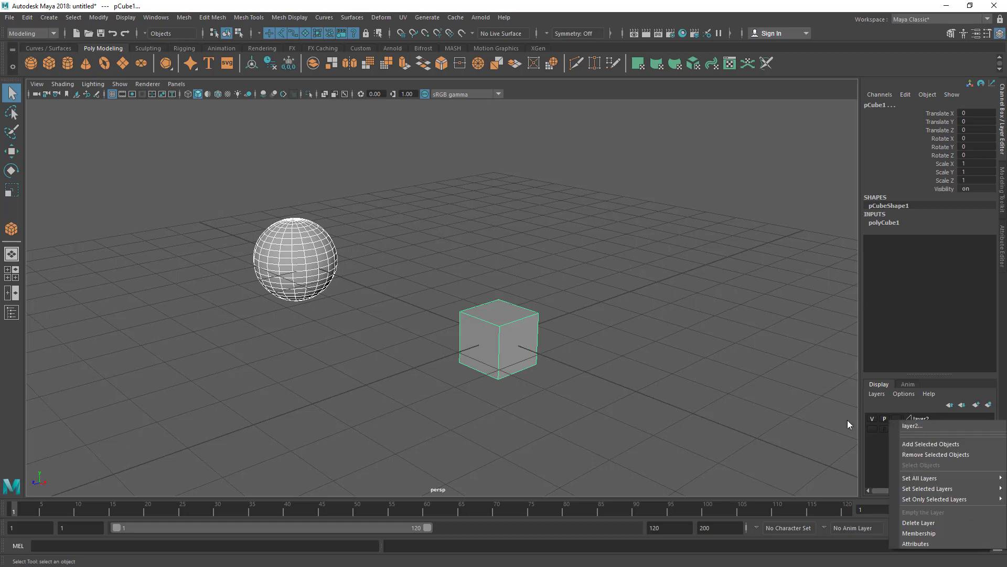
click(764, 405)
click(763, 405)
right_drag(919, 423, 208, 194)
drag(208, 194, 623, 403)
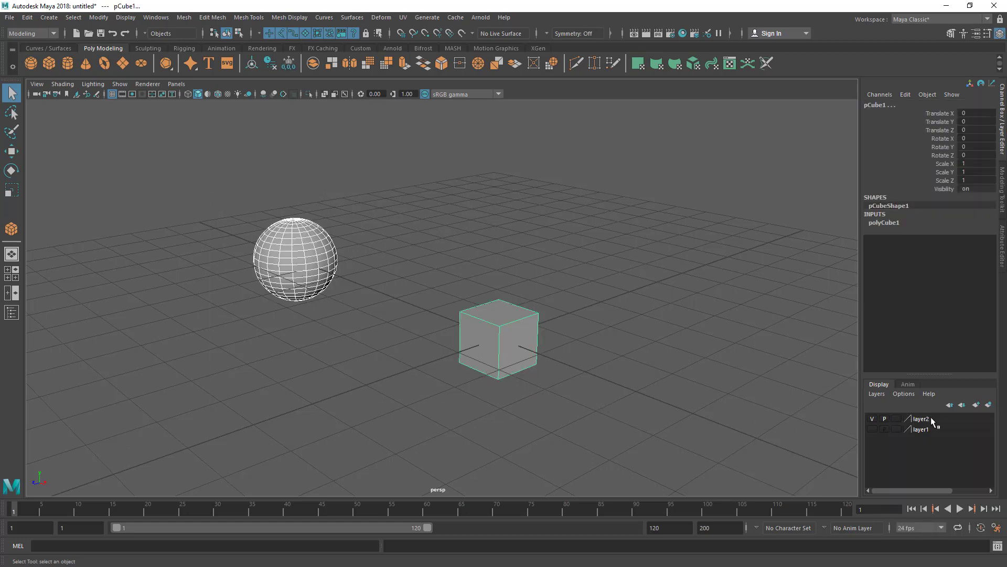
right_drag(921, 417, 927, 443)
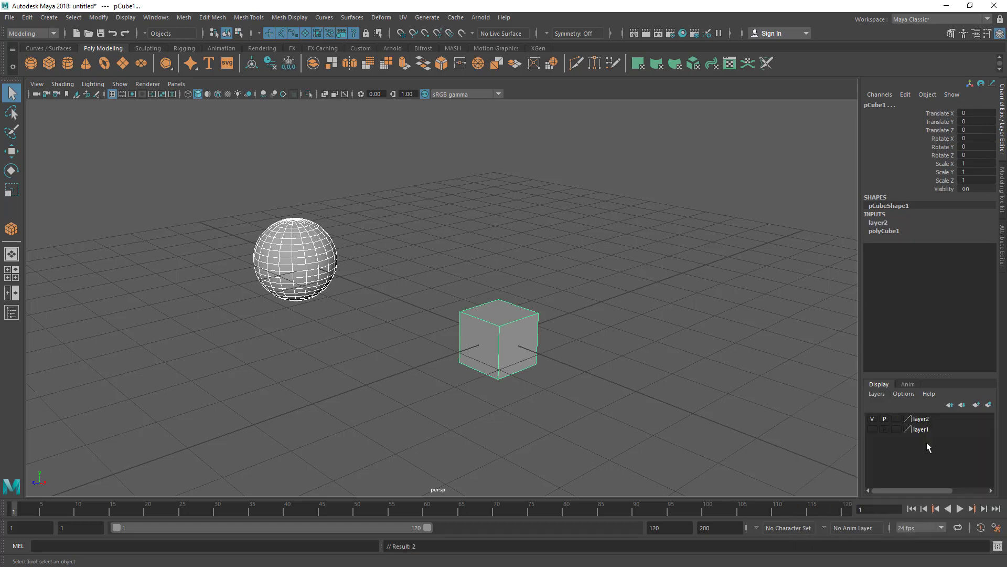
Step: Toggle the visibility of layer2 off and on to test that it controls the sphere and cube
click(871, 420)
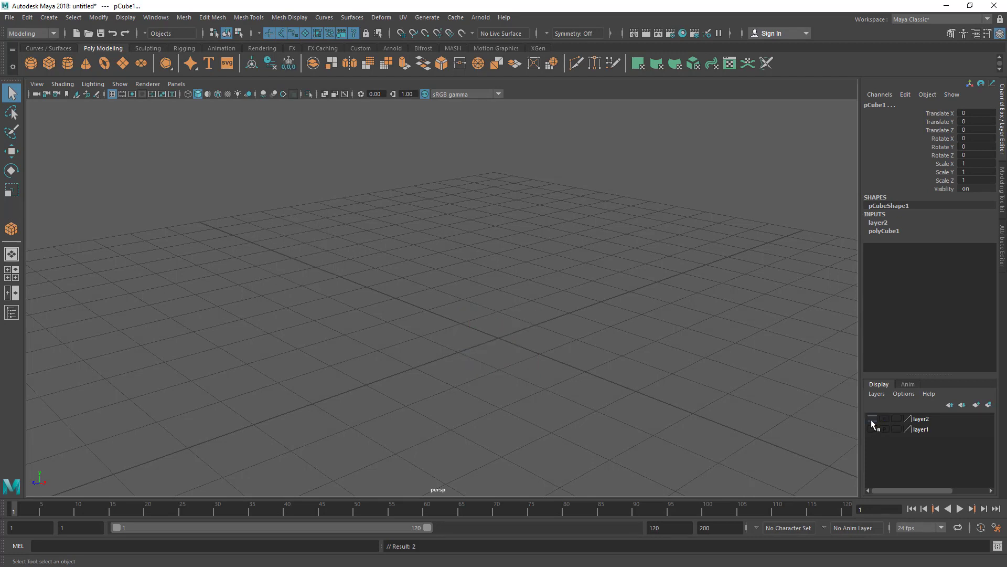
click(871, 419)
click(871, 418)
click(871, 417)
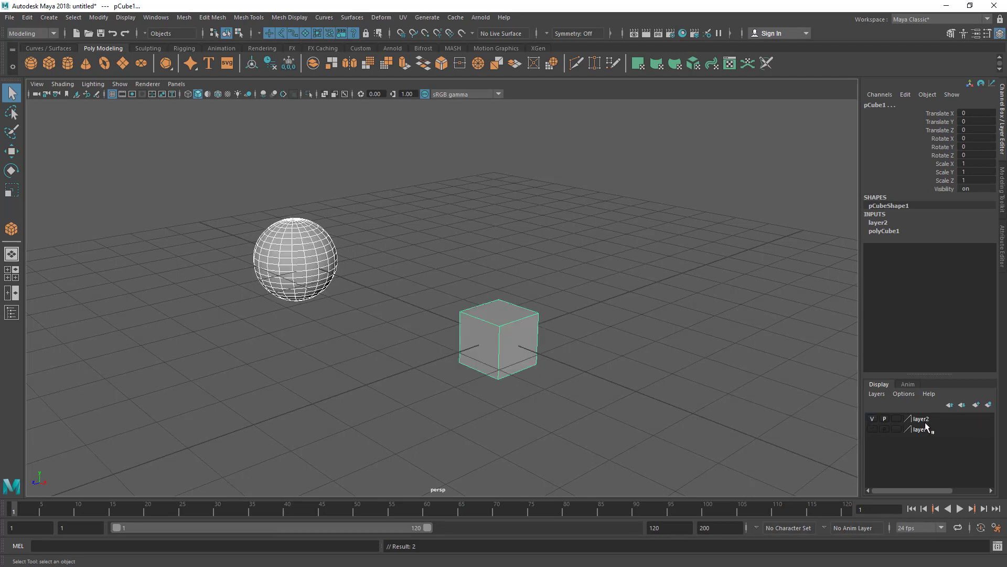
Step: Make the cylinder's layer visible again and clear the object selection
click(872, 429)
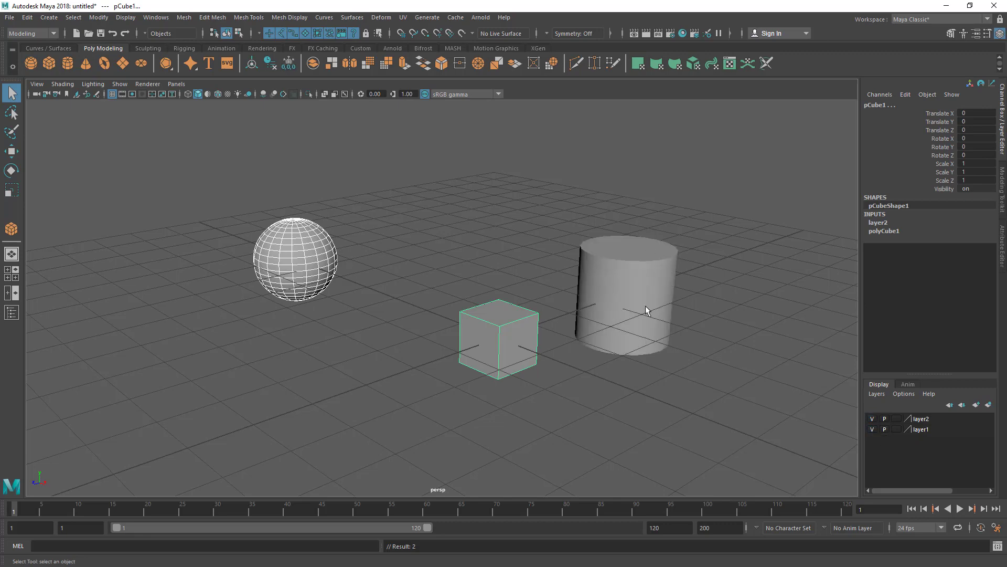
alt+middle_drag(677, 375, 629, 384)
click(622, 389)
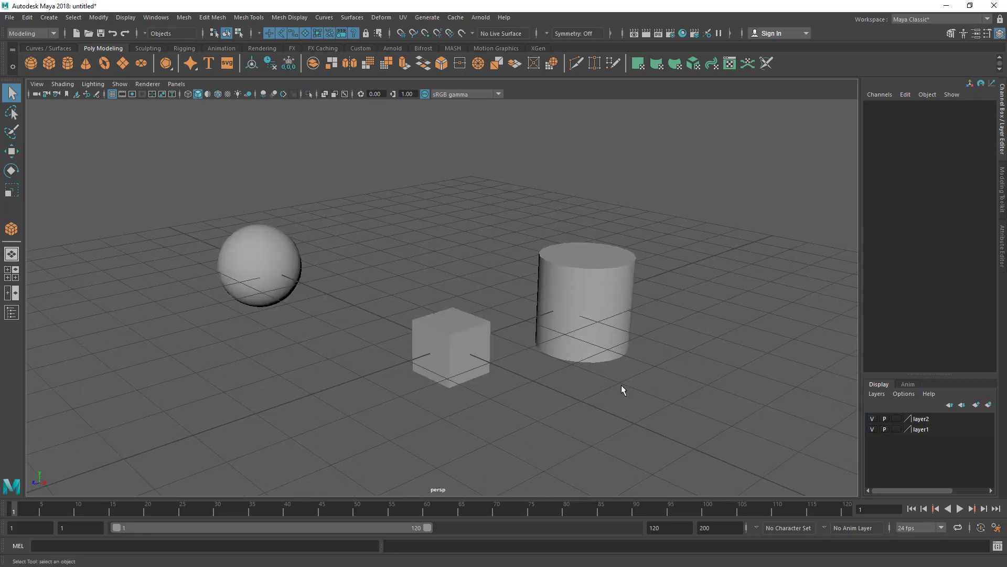
click(926, 431)
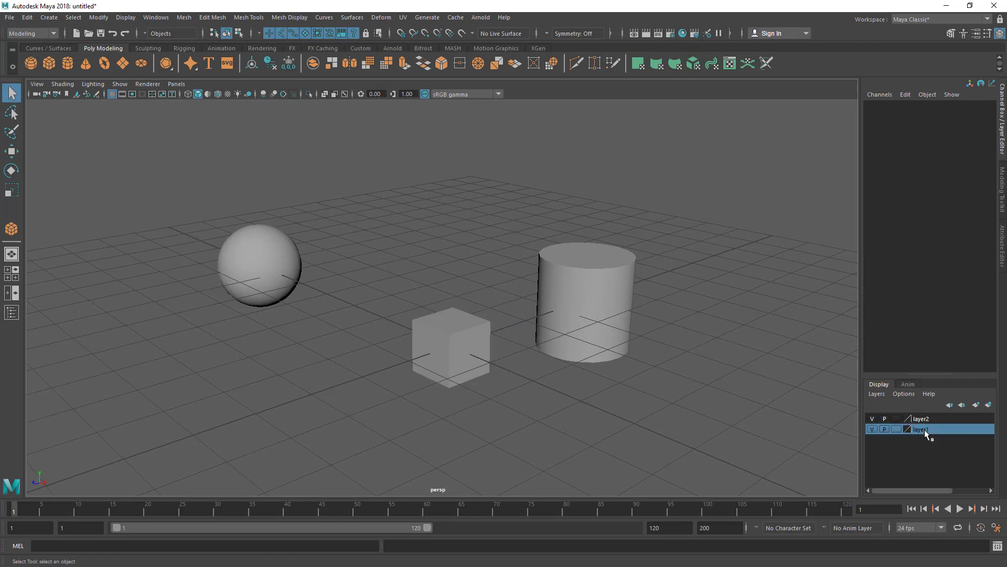
click(925, 419)
click(925, 430)
mouse_move(553, 346)
alt+middle_down()
mouse_move(565, 348)
mouse_move(556, 351)
alt+middle_up()
key(ctrl+shift+a)
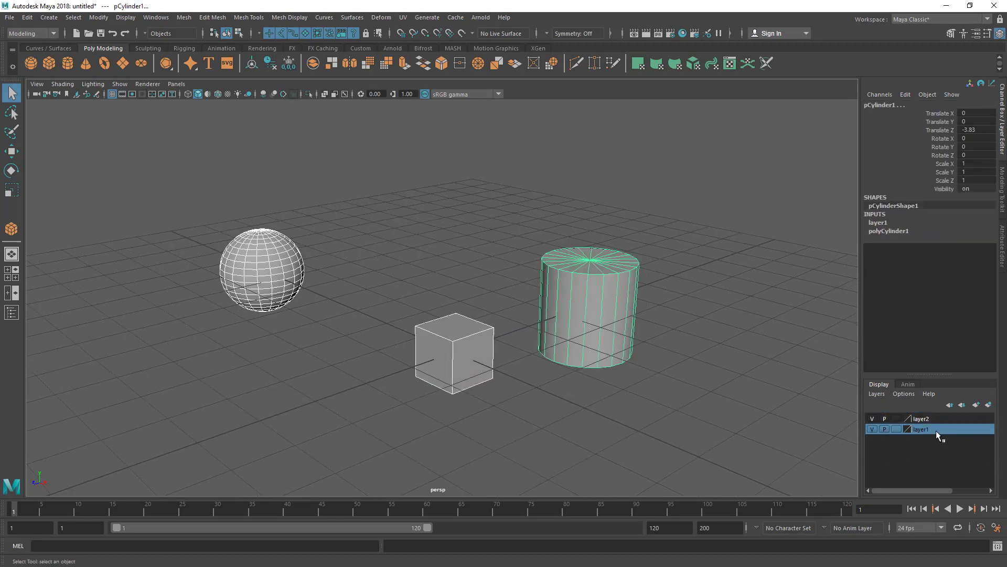
click(731, 473)
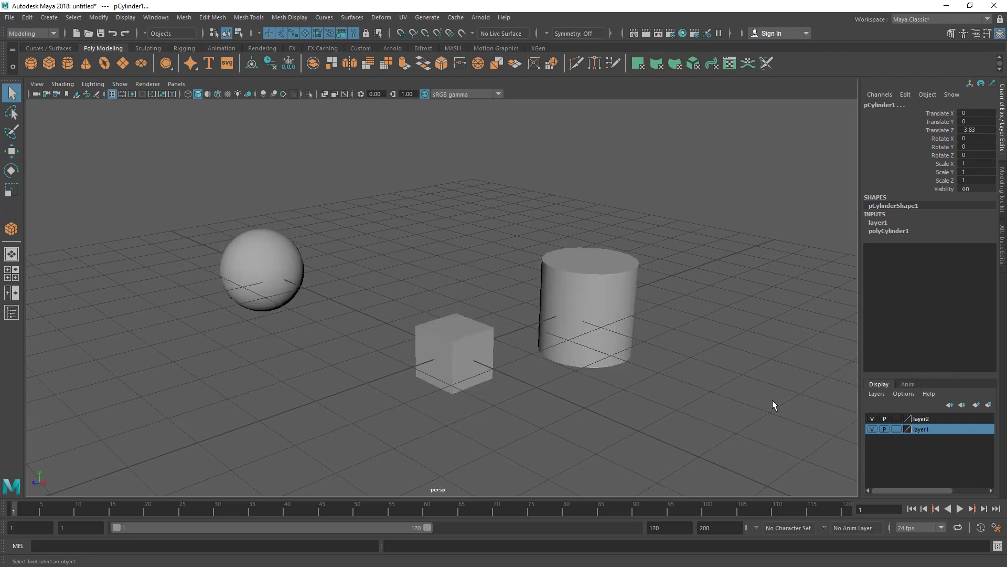
Step: Rename layer1 to "cylinder"
click(928, 420)
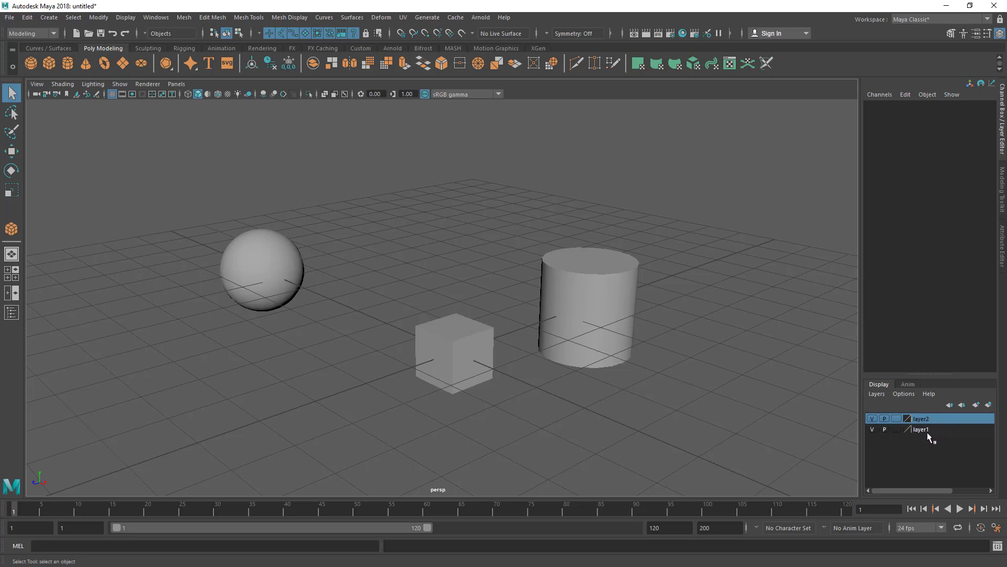
click(925, 430)
double_click(938, 428)
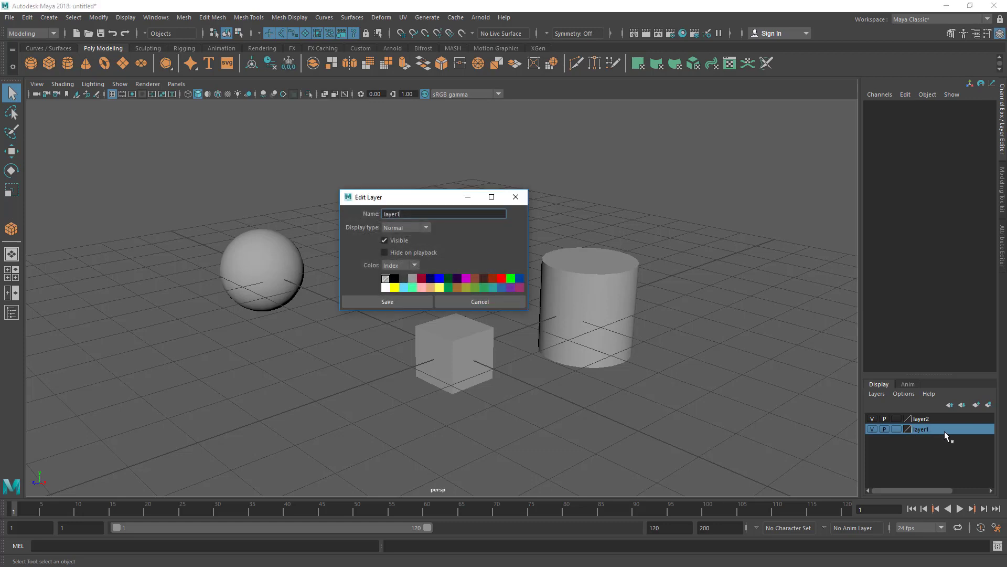
drag(418, 200, 693, 218)
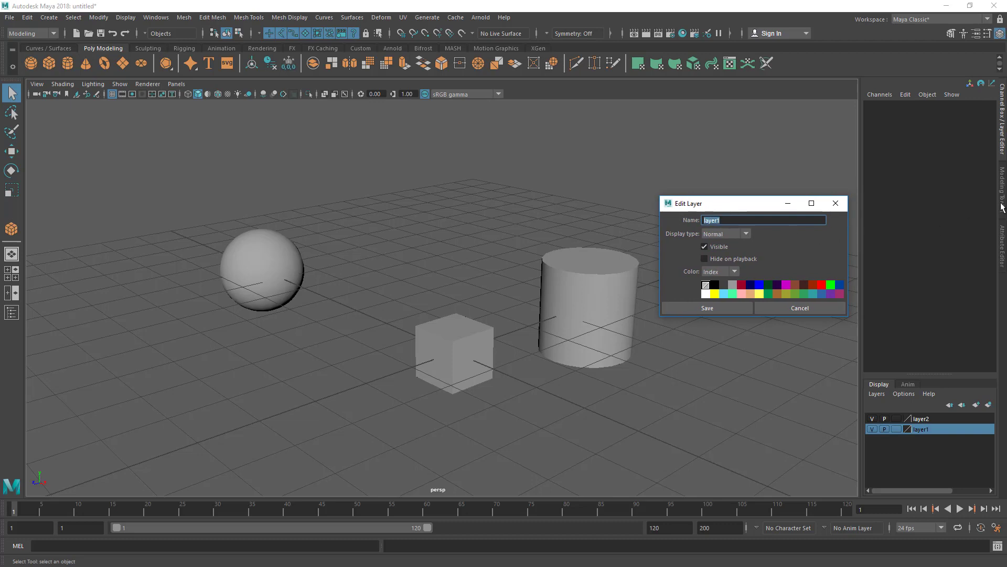
text(cylind)
click(707, 309)
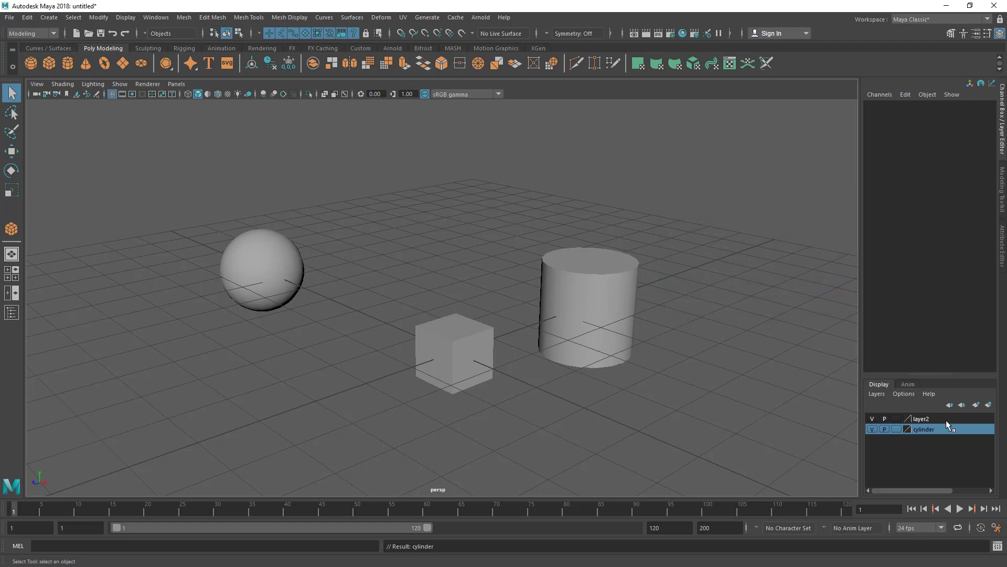
Step: Rename layer2 to "spherecube"
double_click(925, 418)
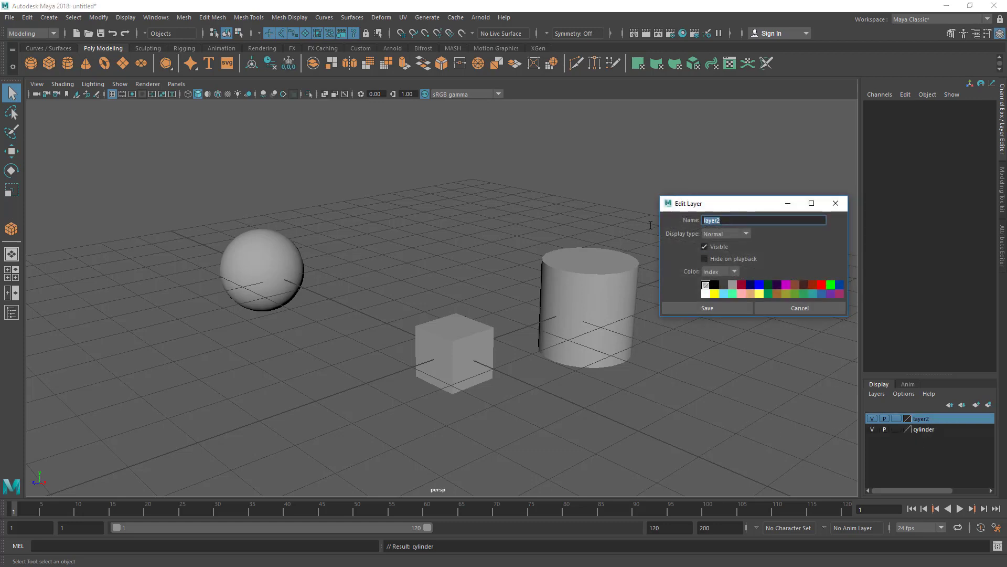
text(spherecube)
click(739, 310)
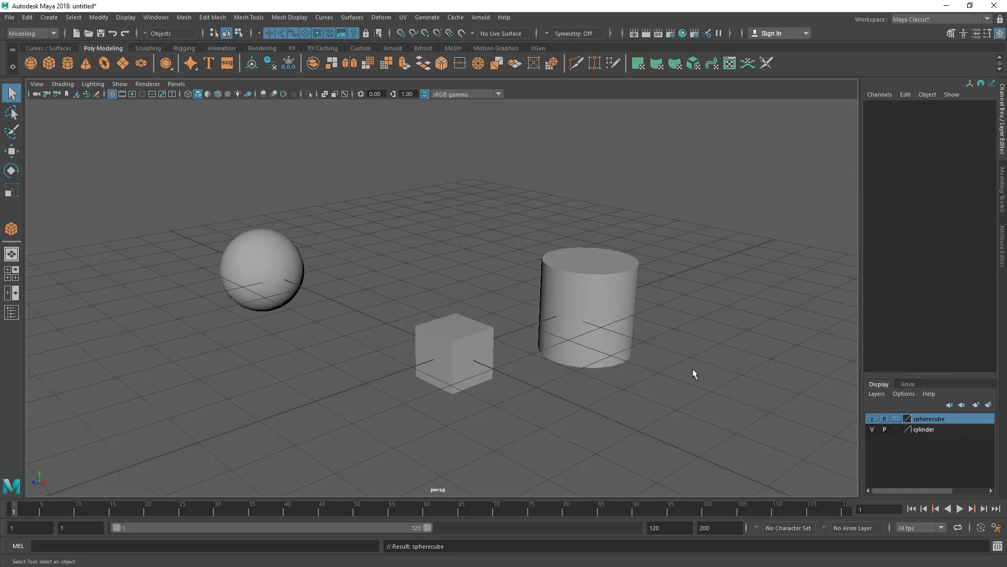
Step: Test selecting the cylinder with a marquee while its layer is in the normal display type, and clear the selection
alt+right_drag(636, 333, 648, 351)
alt+middle_drag(648, 351, 551, 352)
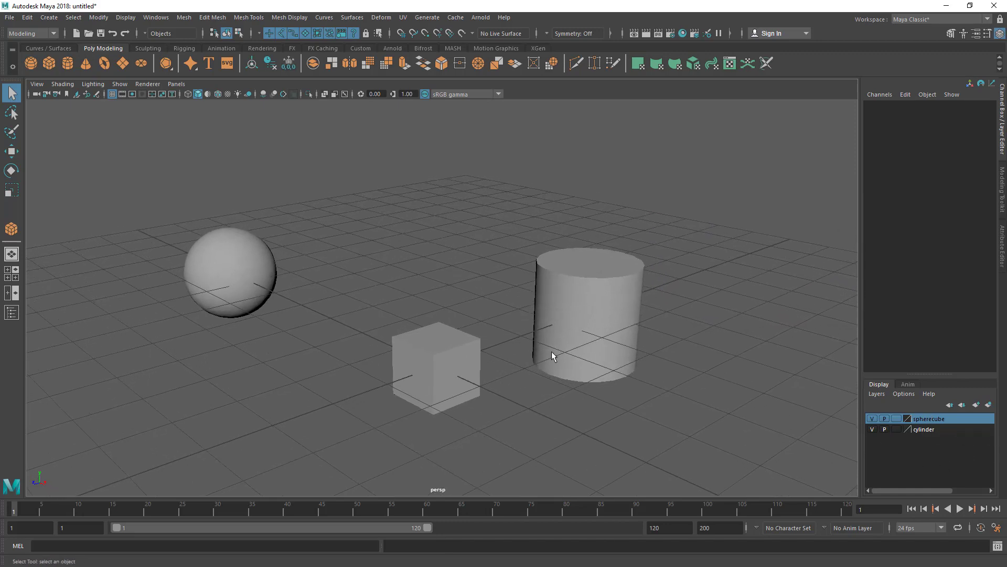
alt+right_drag(552, 356, 692, 350)
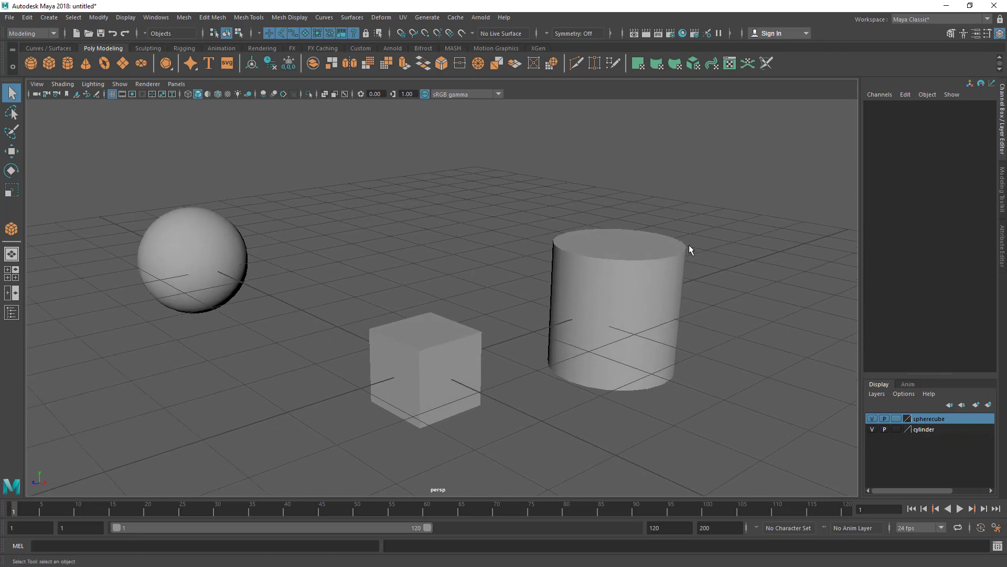
click(607, 369)
key(ctrl+z)
alt+drag(635, 360, 609, 354)
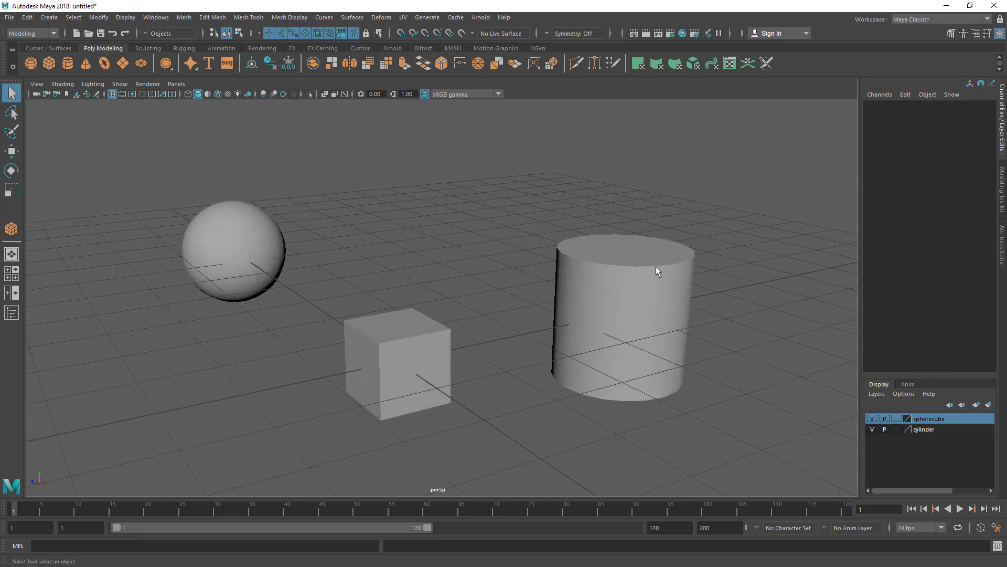
drag(712, 240, 546, 336)
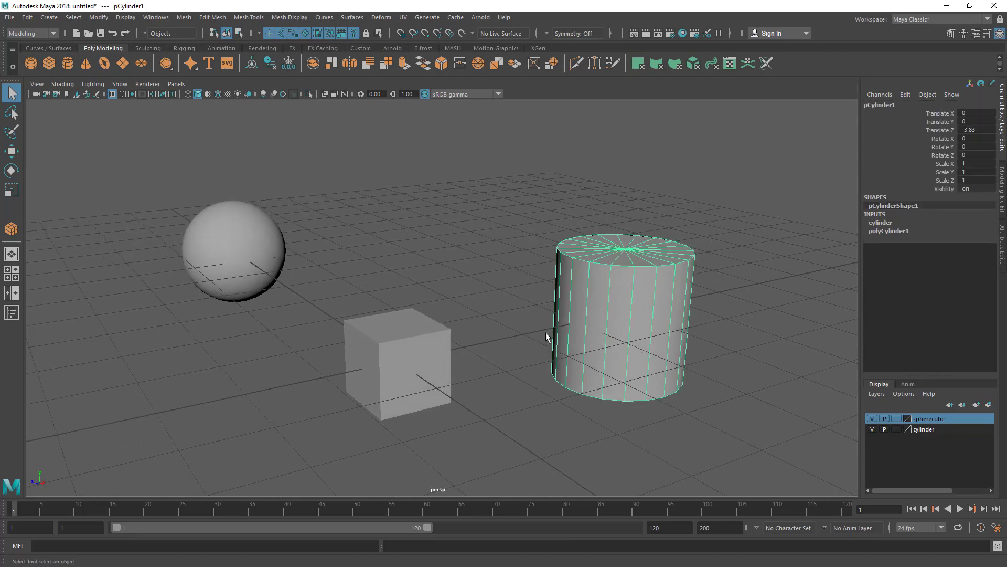
click(540, 273)
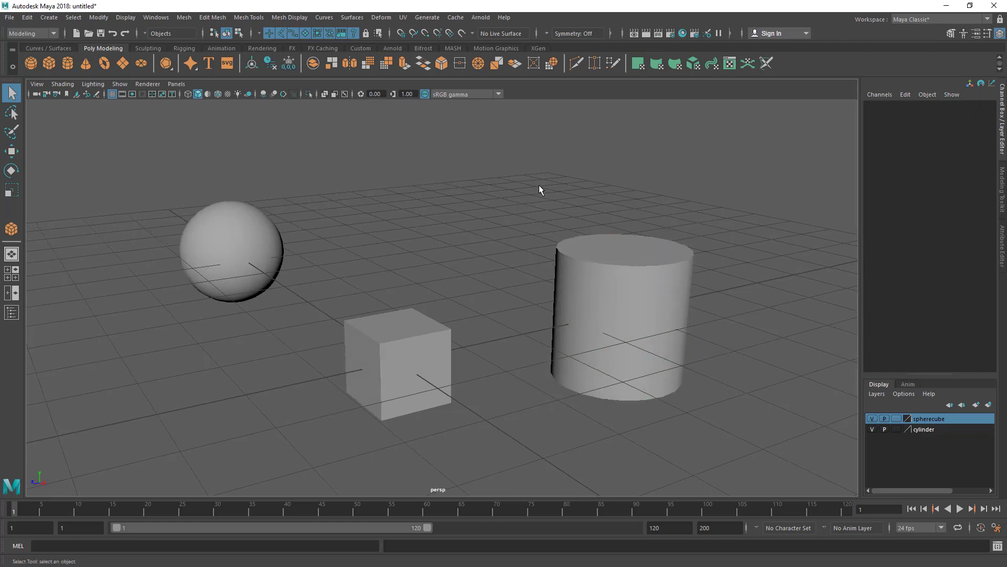
Step: Select the cylinder both directly and with a marquee to check its selectability again, and deselect it
alt+middle_drag(697, 294, 689, 285)
alt+drag(675, 316, 678, 314)
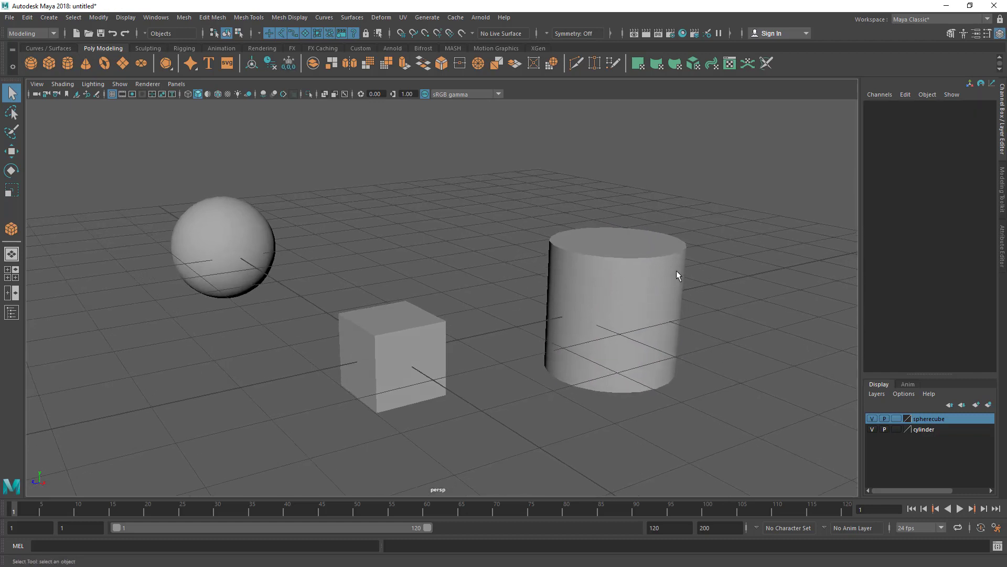
alt+middle_drag(610, 327, 594, 325)
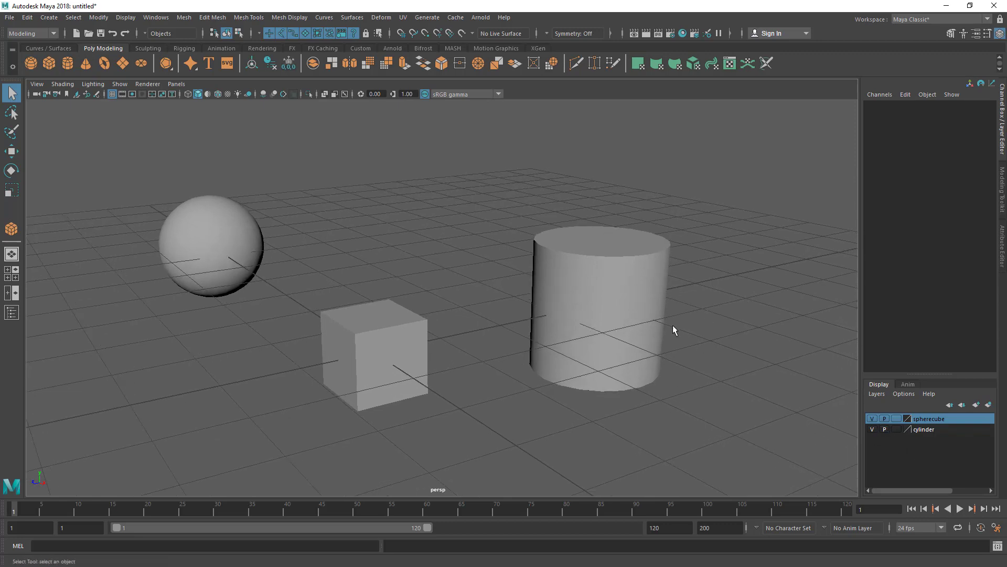
alt+drag(673, 326, 670, 312)
click(622, 291)
alt+drag(622, 290, 671, 279)
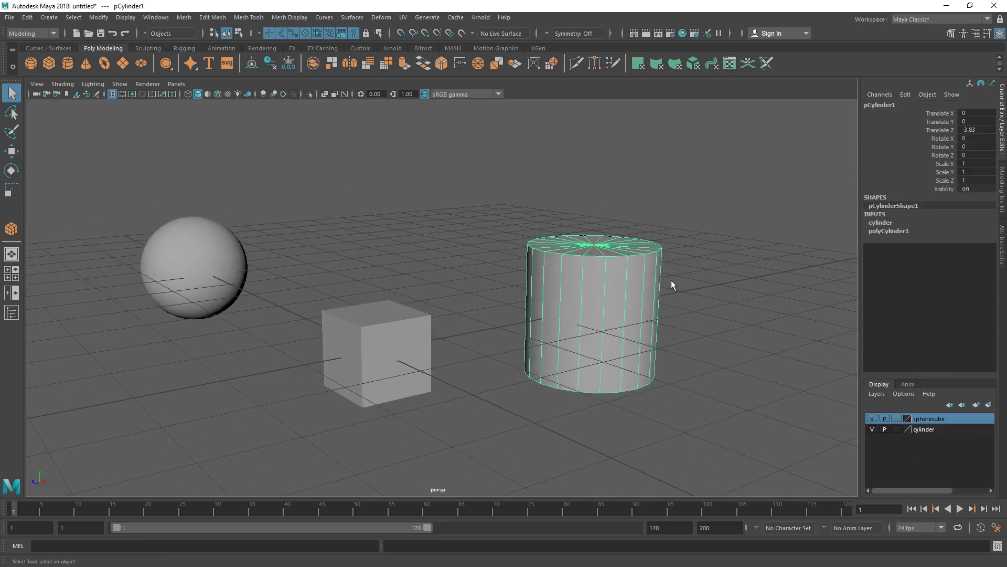
drag(692, 238, 551, 325)
click(760, 315)
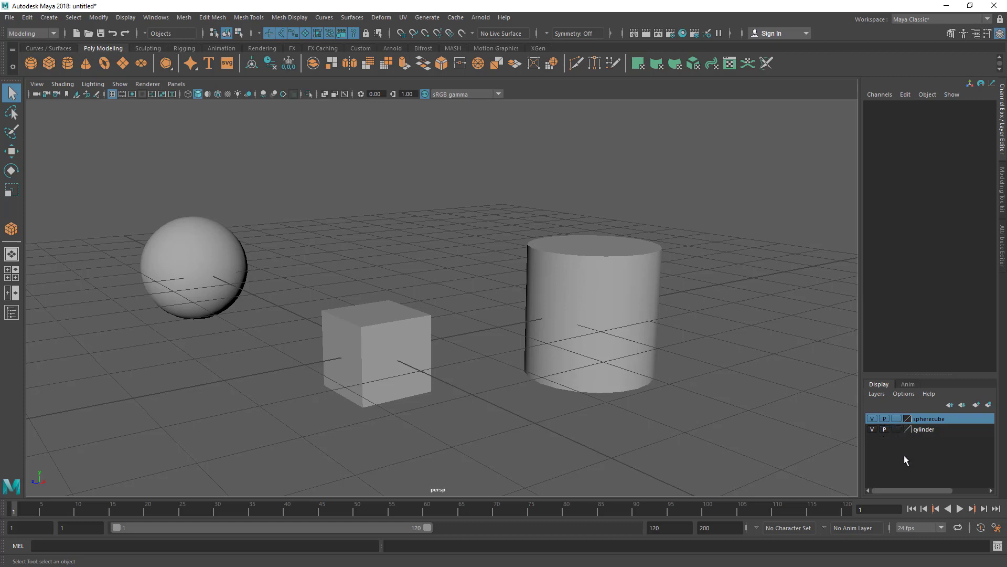
Step: Set the cylinder layer's display type to Template and try to marquee-select the cylinder in the viewport
click(897, 429)
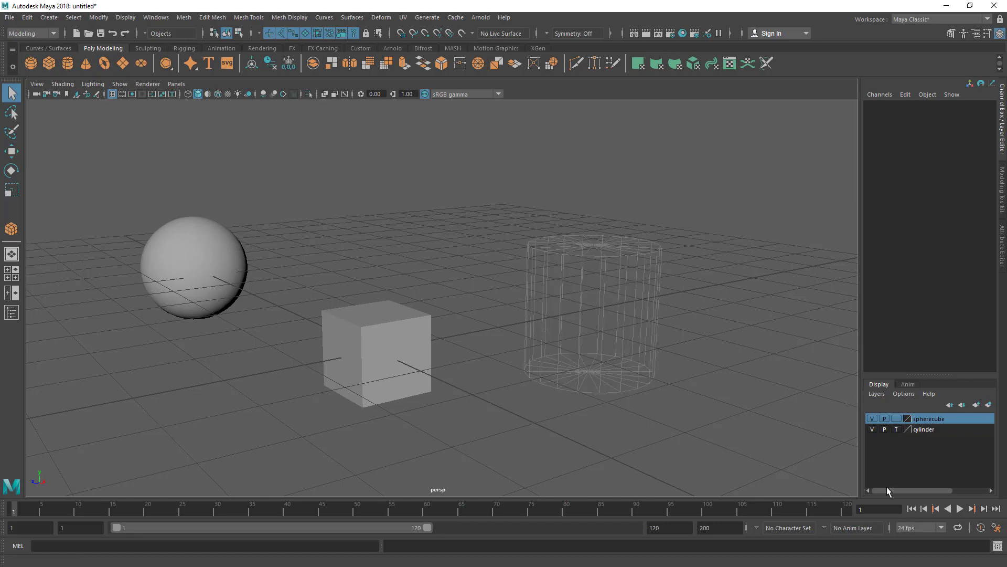
alt+drag(554, 304, 516, 314)
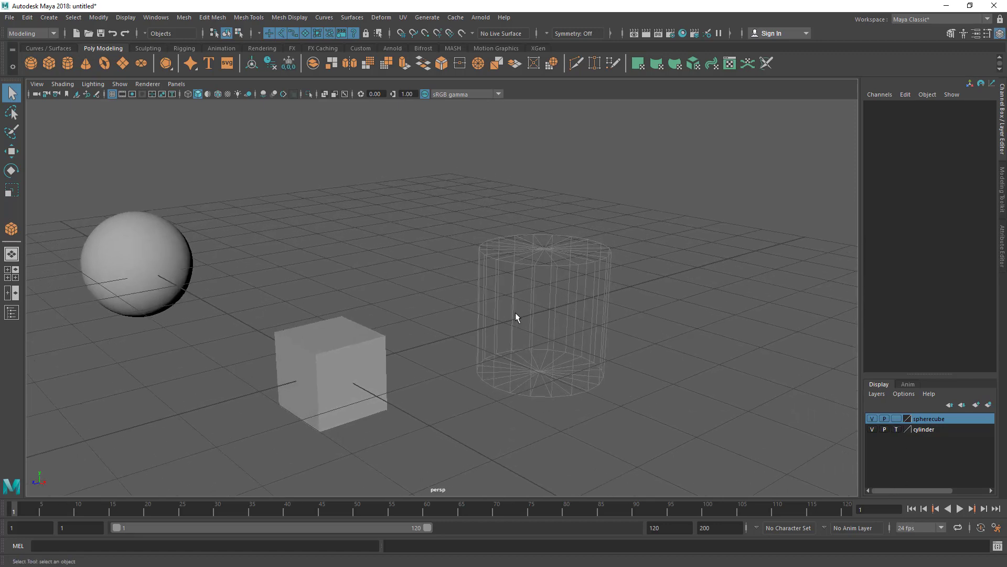
alt+drag(575, 286, 455, 320)
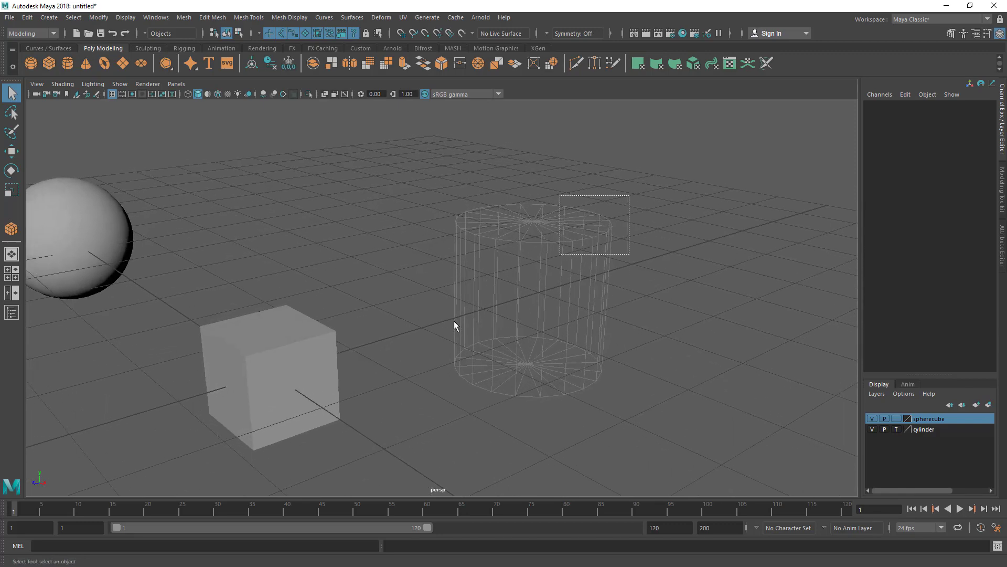
alt+drag(521, 340, 611, 281)
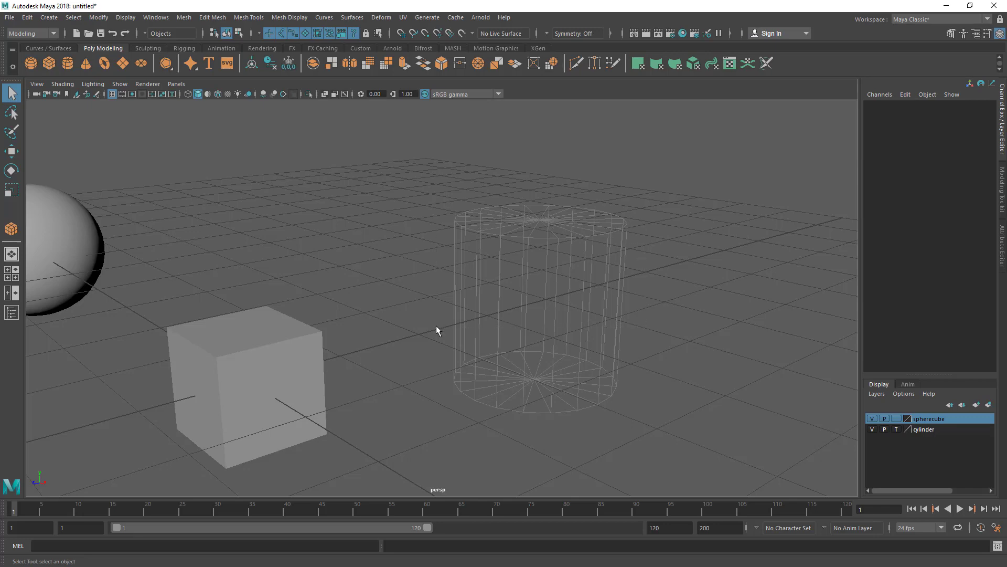
alt+right_drag(620, 198, 528, 240)
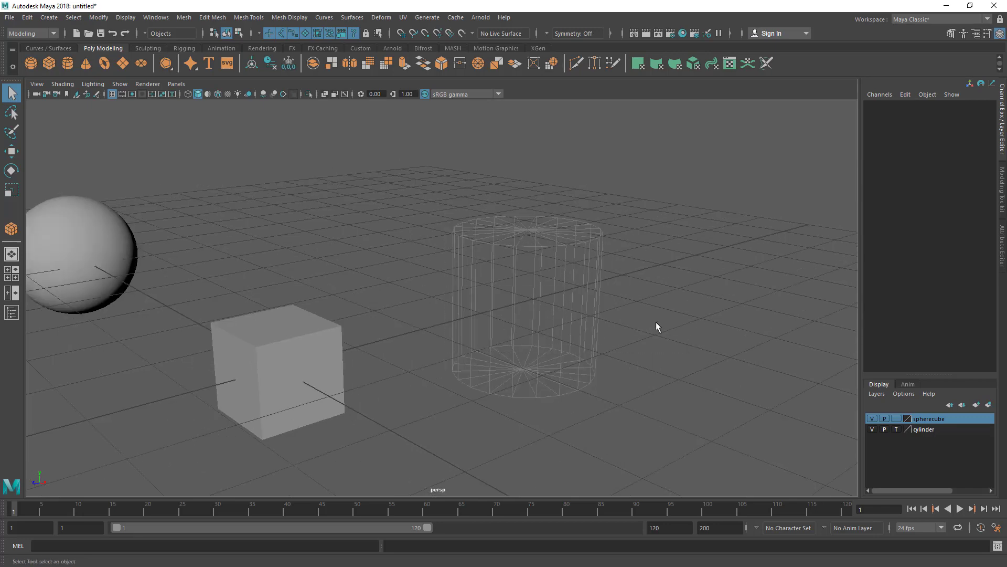
alt+right_drag(656, 329, 614, 359)
alt+drag(611, 355, 625, 269)
alt+drag(598, 321, 454, 371)
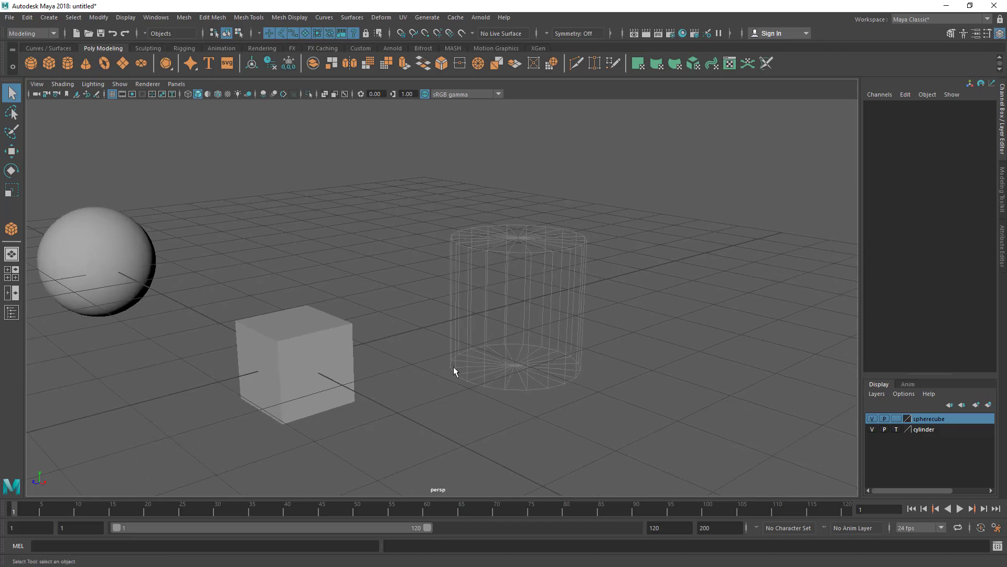
alt+middle_drag(323, 354, 336, 344)
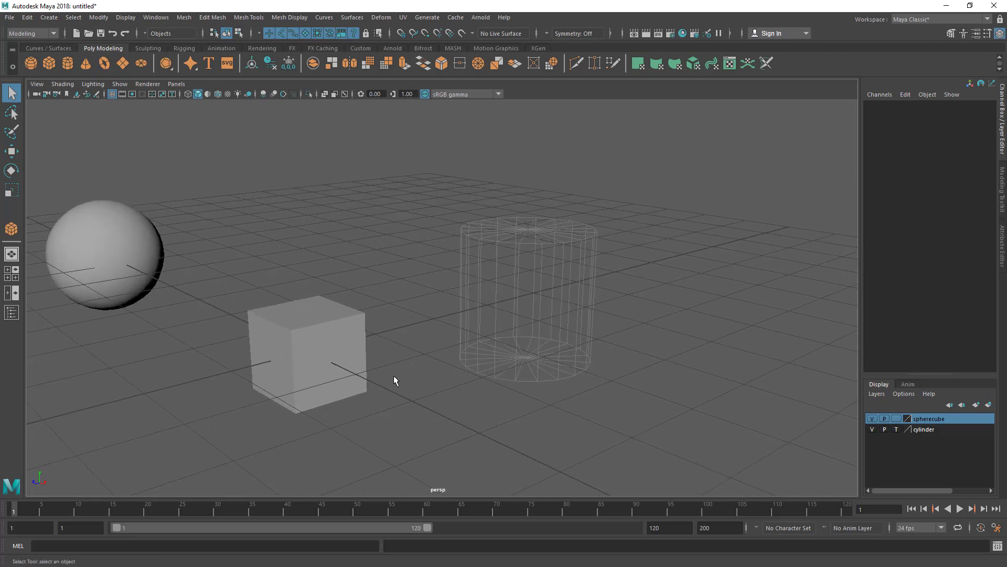
alt+drag(395, 379, 319, 378)
drag(443, 243, 653, 385)
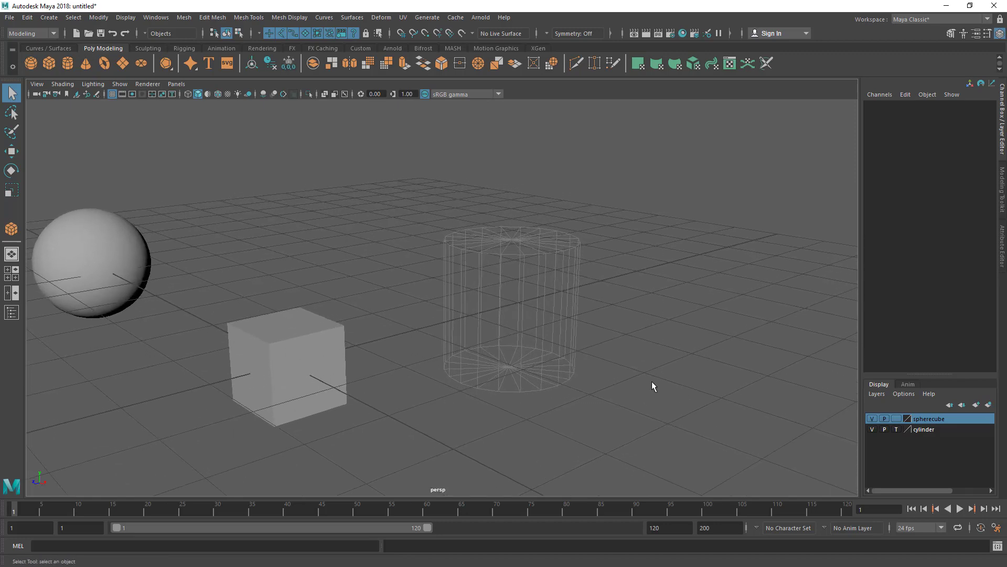
Step: Set the cylinder layer's display type to Reference and try to select the shaded cylinder with several marquees
click(895, 429)
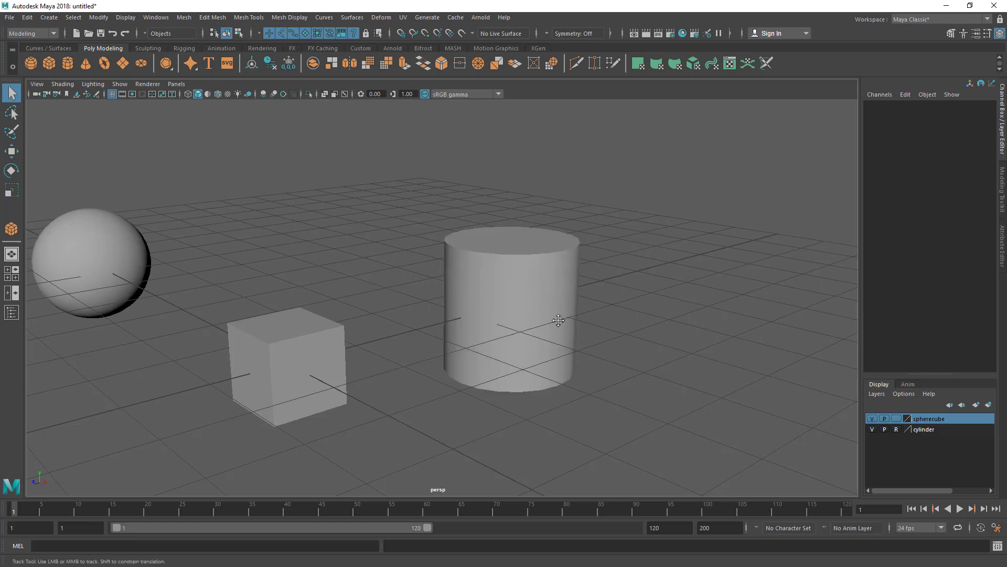
alt+middle_drag(562, 319, 561, 315)
alt+middle_drag(614, 358, 619, 351)
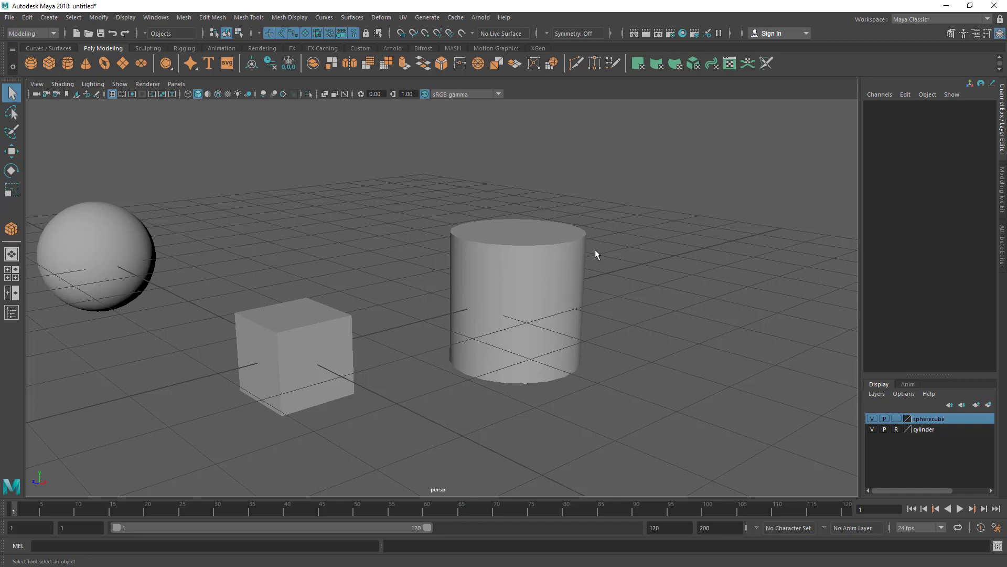
drag(633, 217, 450, 386)
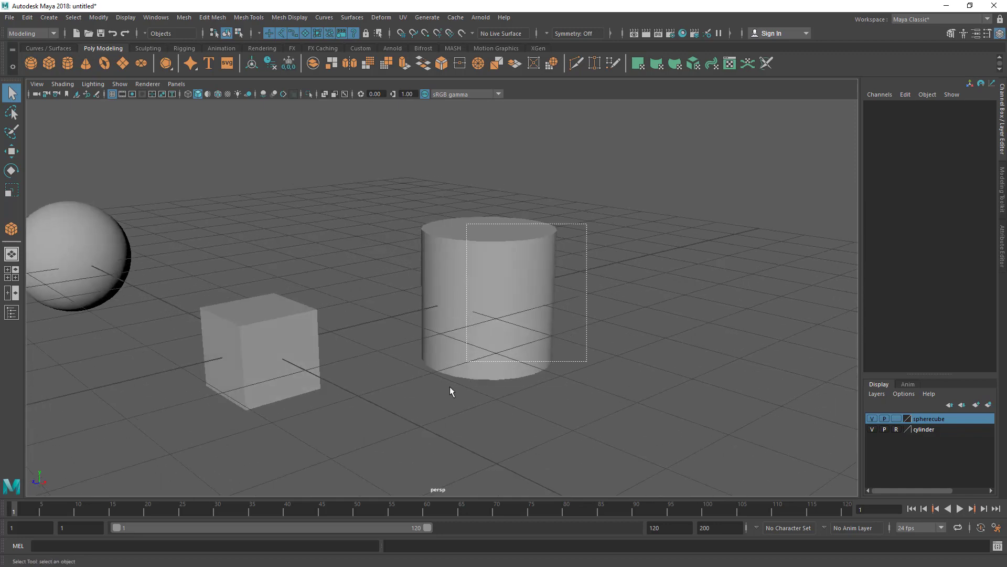
drag(425, 240, 528, 318)
drag(452, 221, 506, 336)
drag(476, 304, 504, 399)
alt+middle_drag(581, 366, 583, 368)
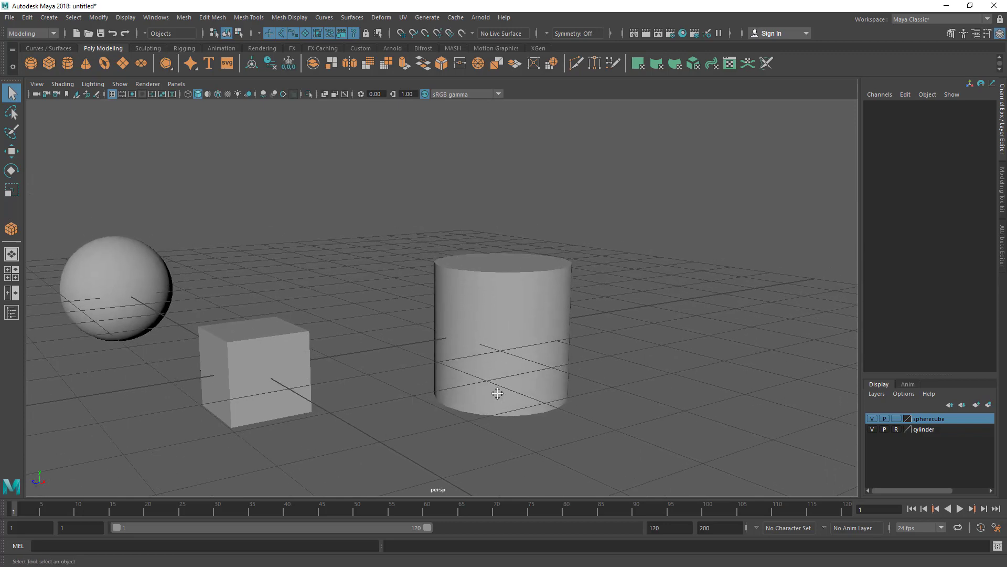
alt+middle_drag(498, 393, 503, 380)
scroll(507, 411, up, 1)
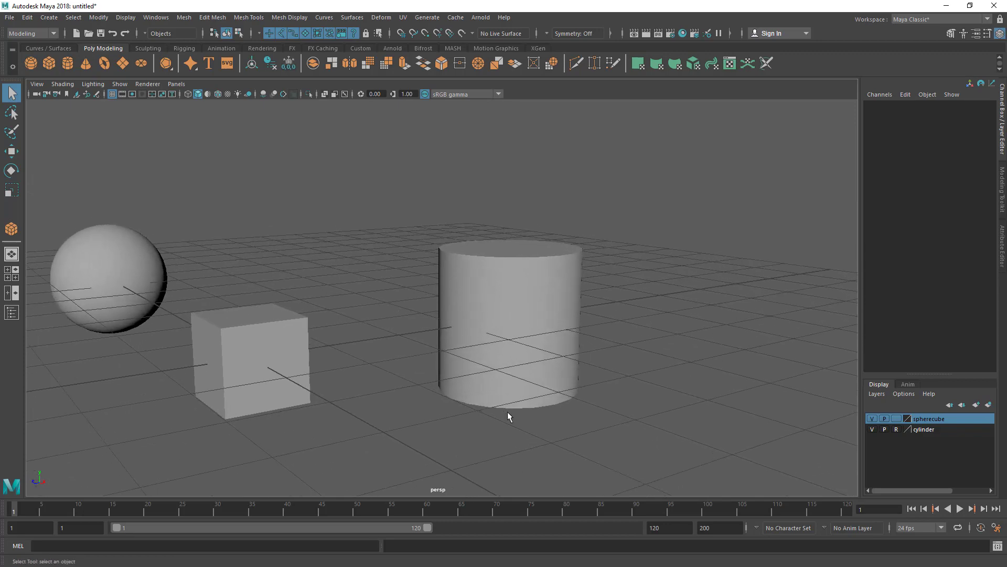
Step: Return the cylinder layer to the normal display type and select the cylinder in the viewport
click(896, 429)
alt+right_drag(515, 357, 551, 400)
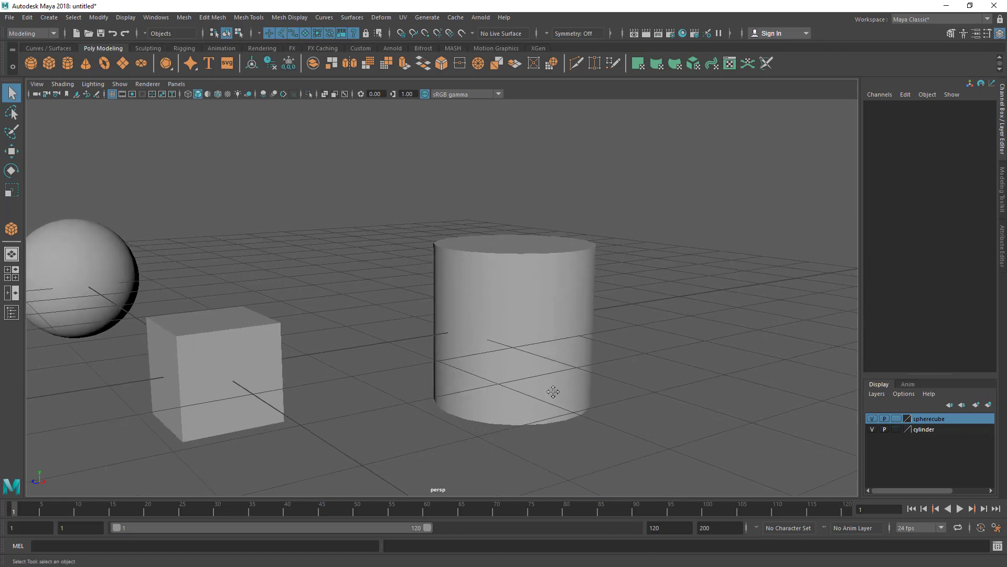
scroll(427, 309, up, 1)
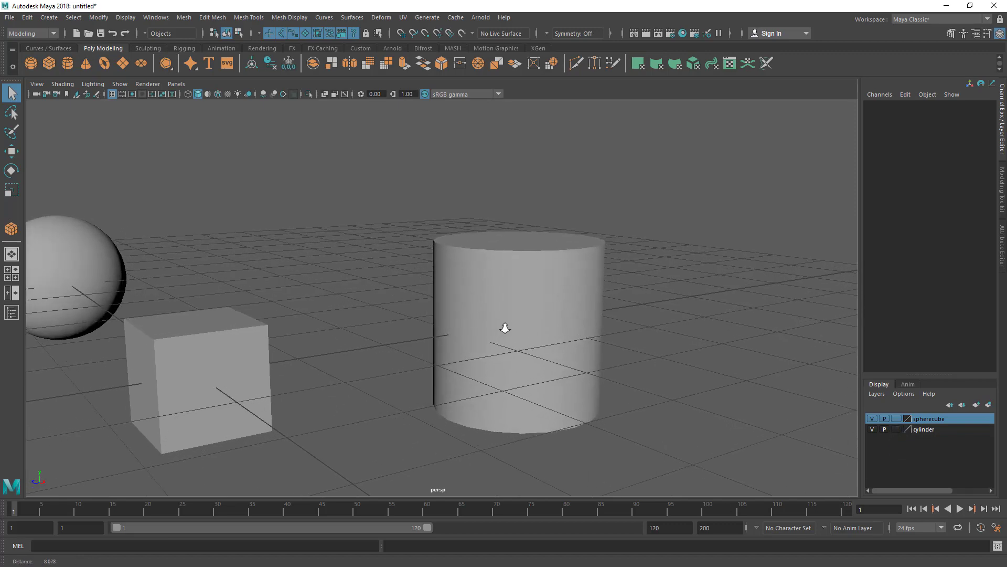
click(527, 313)
alt+right_drag(626, 344, 525, 330)
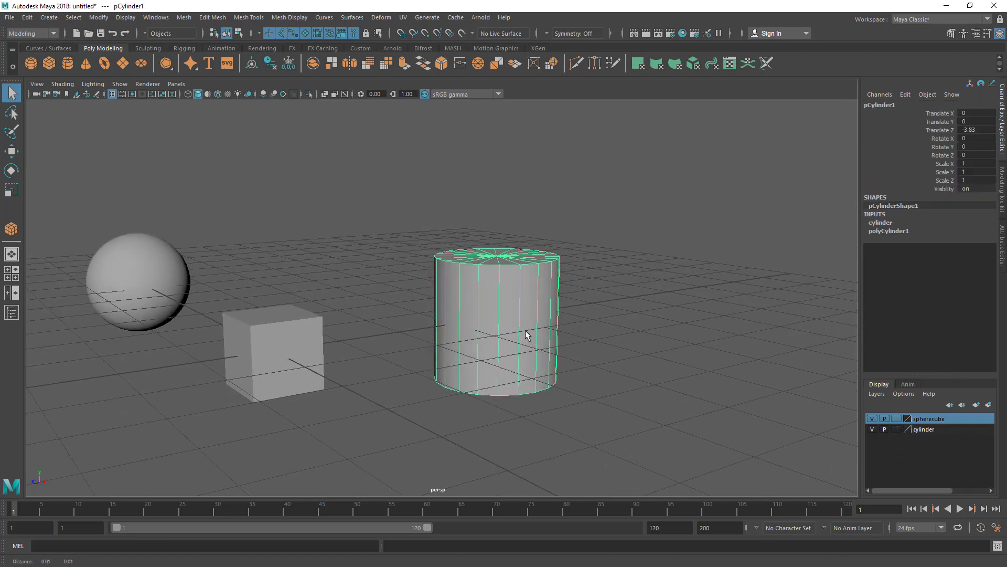
click(622, 289)
drag(407, 225, 738, 465)
alt+right_drag(526, 360, 637, 423)
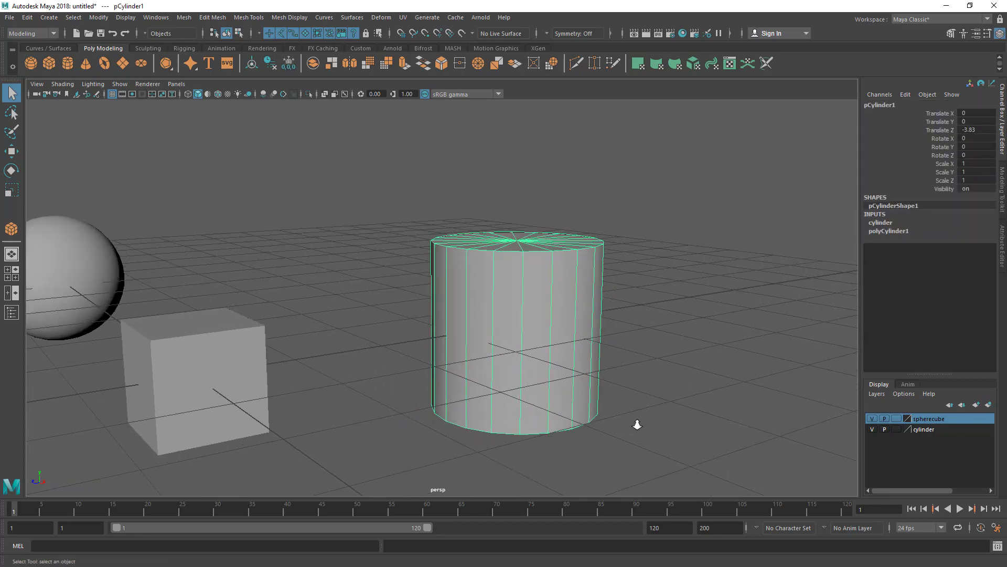
Step: Switch the cylinder layer to Template and back to the normal display type with the cylinder selected
click(895, 429)
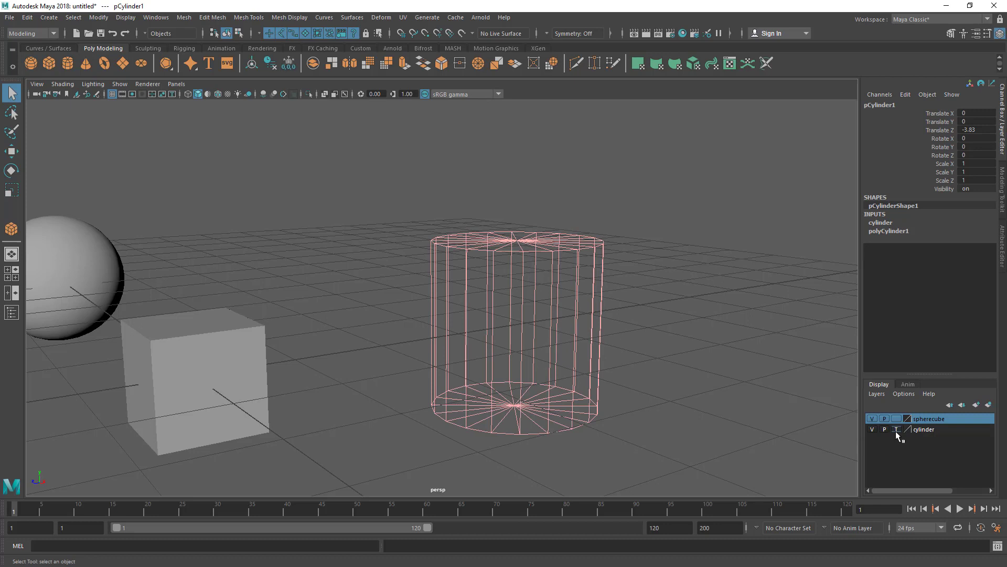
click(896, 430)
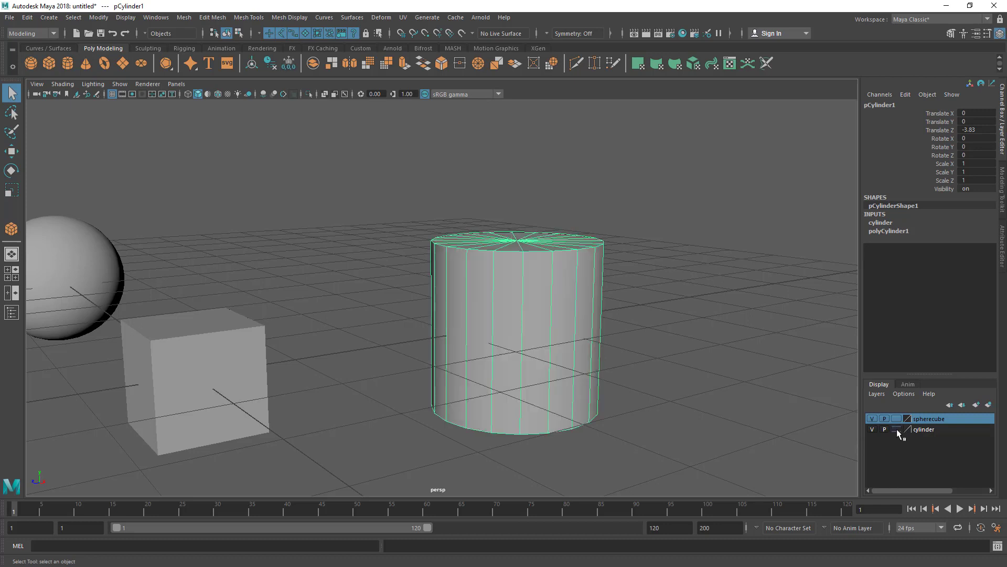
alt+right_drag(463, 290, 497, 313)
alt+middle_drag(497, 313, 486, 309)
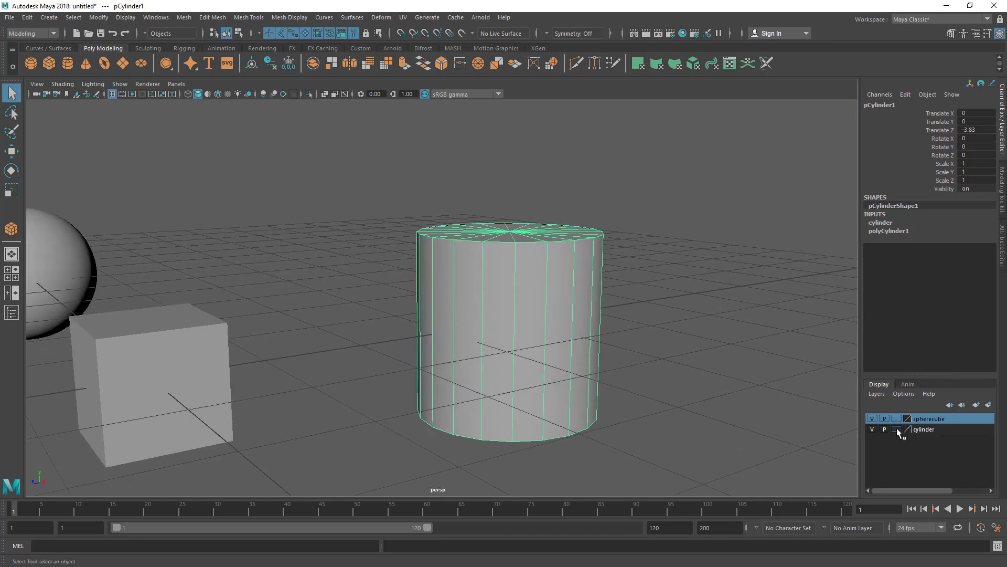
Step: Set the cylinder layer's display type to Reference and clear the selection
click(896, 429)
click(896, 429)
alt+right_drag(628, 358, 425, 311)
alt+middle_drag(425, 310, 512, 335)
click(682, 398)
Step: Play the timeline with the cylinder layer visible during playback, stop it, and rewind to the first frame
click(960, 509)
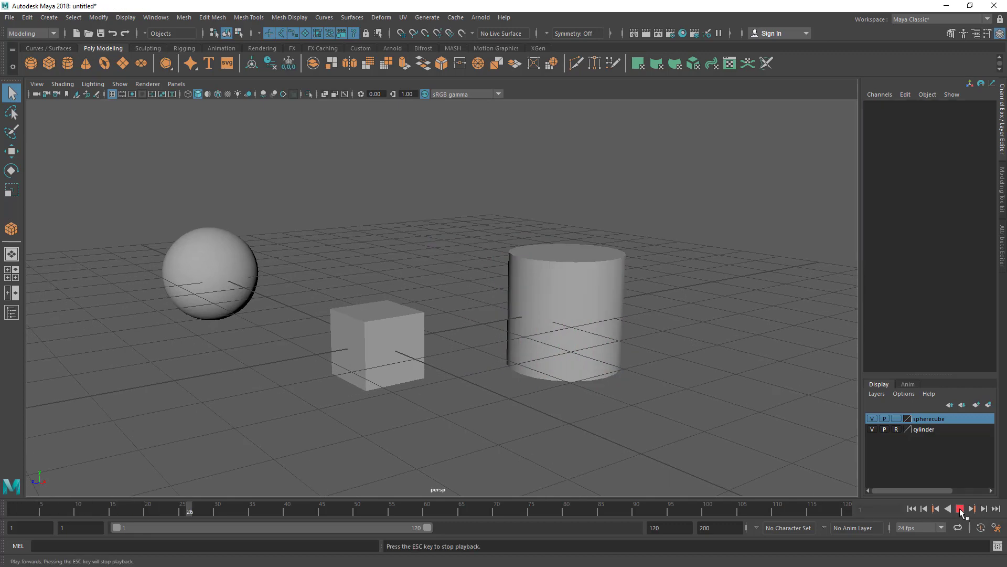
click(960, 509)
click(911, 508)
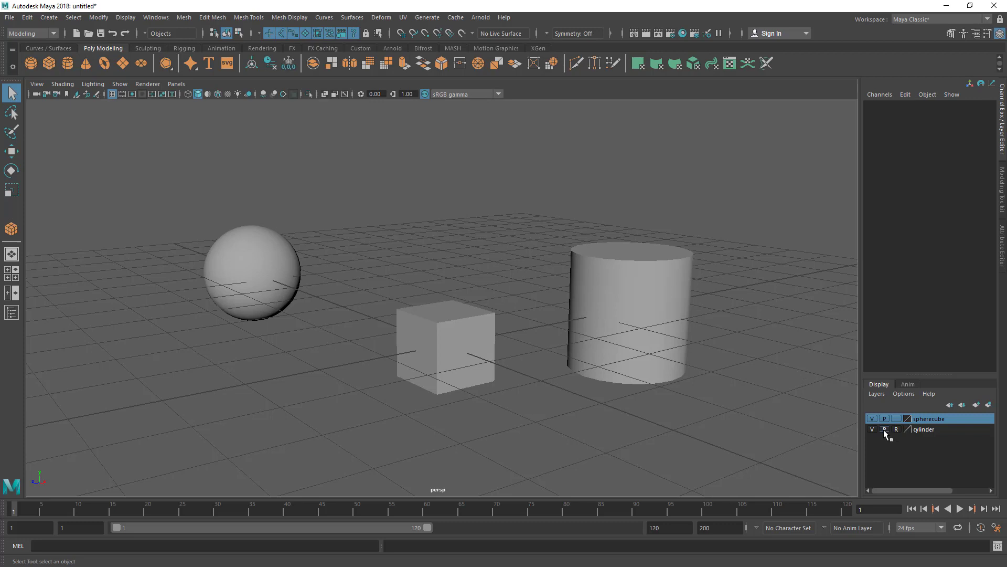
Step: Turn off the cylinder layer's visibility during playback, play the timeline to check the effect, and stop it
alt+drag(665, 372, 621, 378)
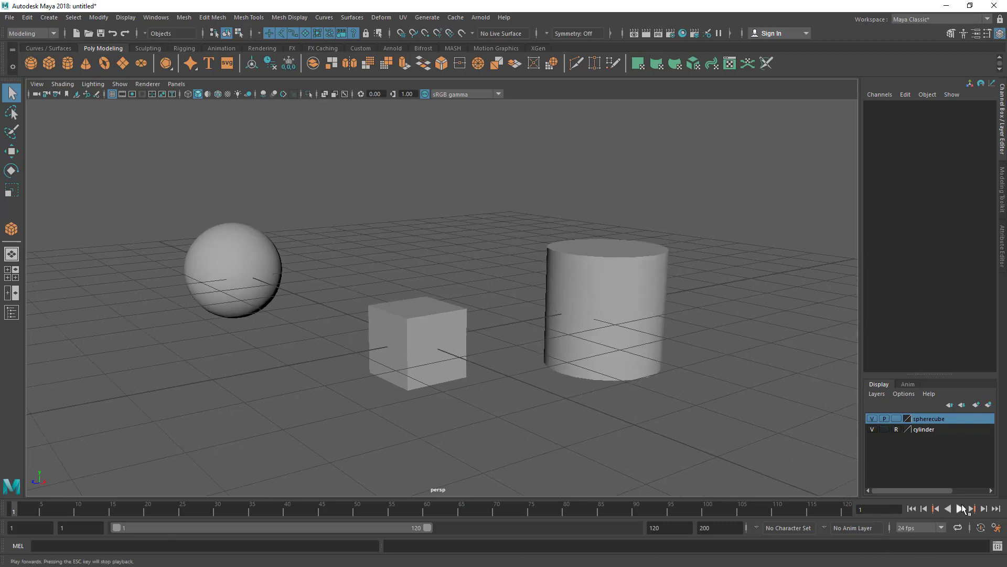
scroll(217, 228, down, 2)
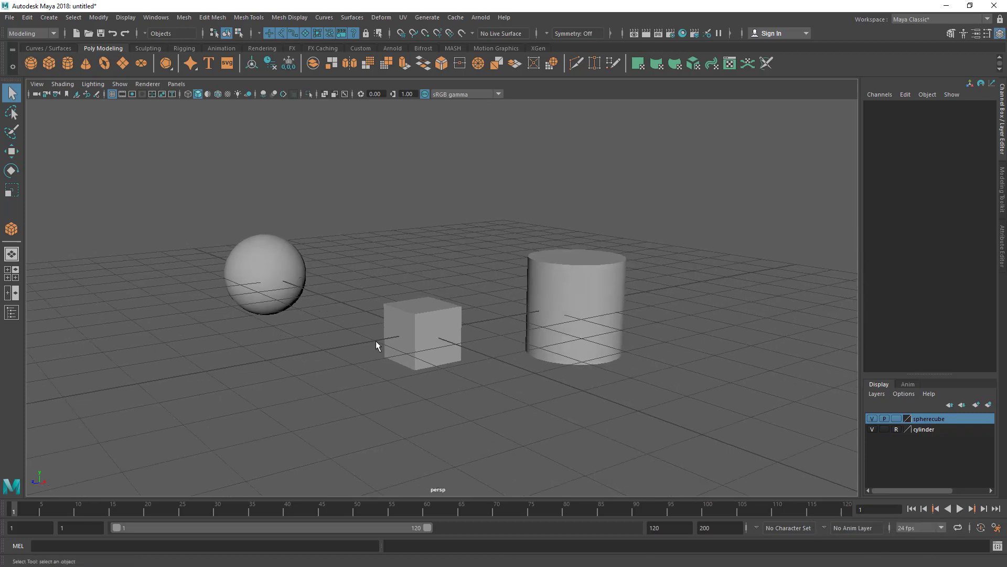
alt+right_drag(376, 341, 446, 341)
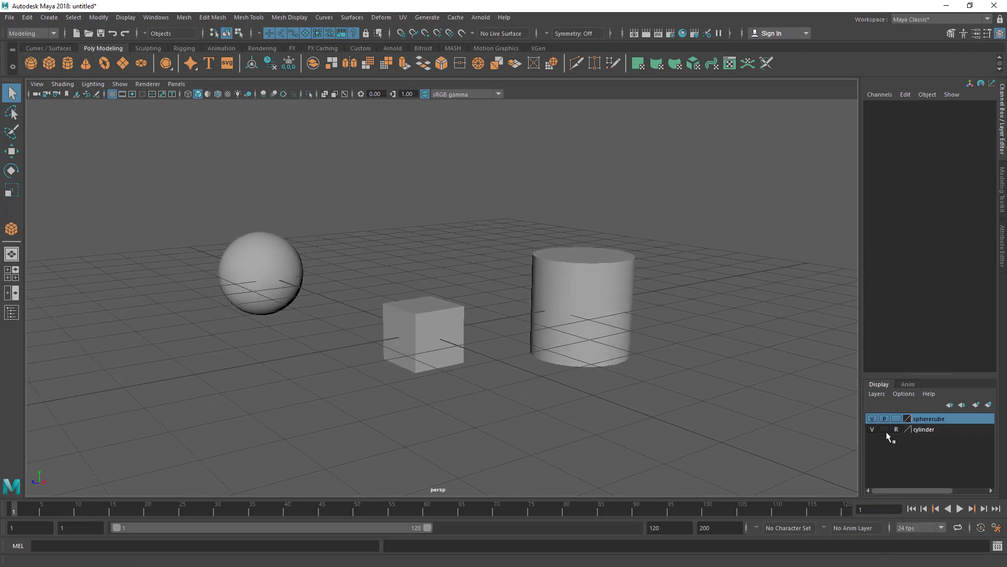
click(960, 509)
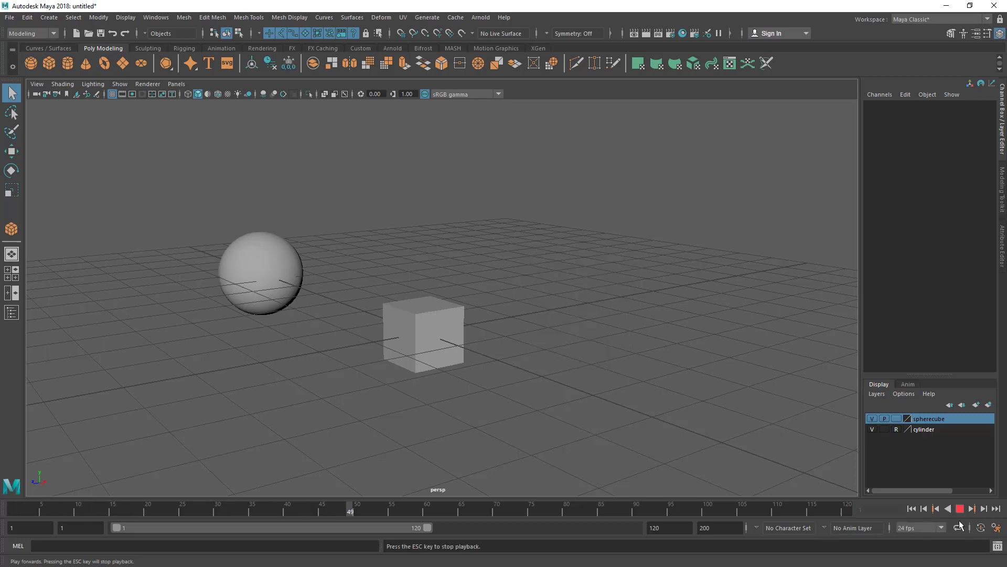
click(961, 508)
alt+middle_drag(524, 332, 554, 340)
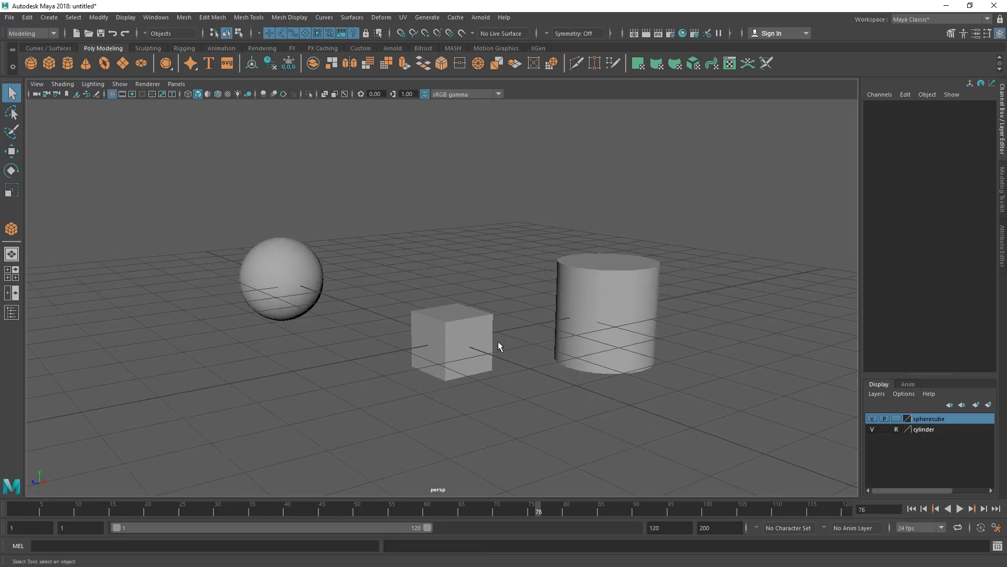
alt+drag(498, 341, 567, 371)
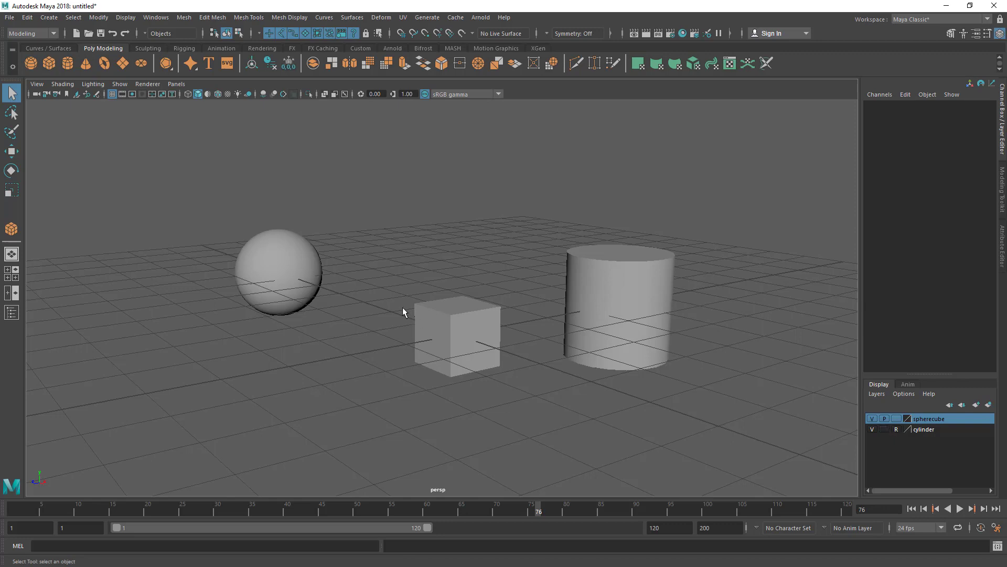
scroll(323, 168, up, 1)
alt+drag(418, 337, 434, 332)
alt+drag(498, 328, 440, 339)
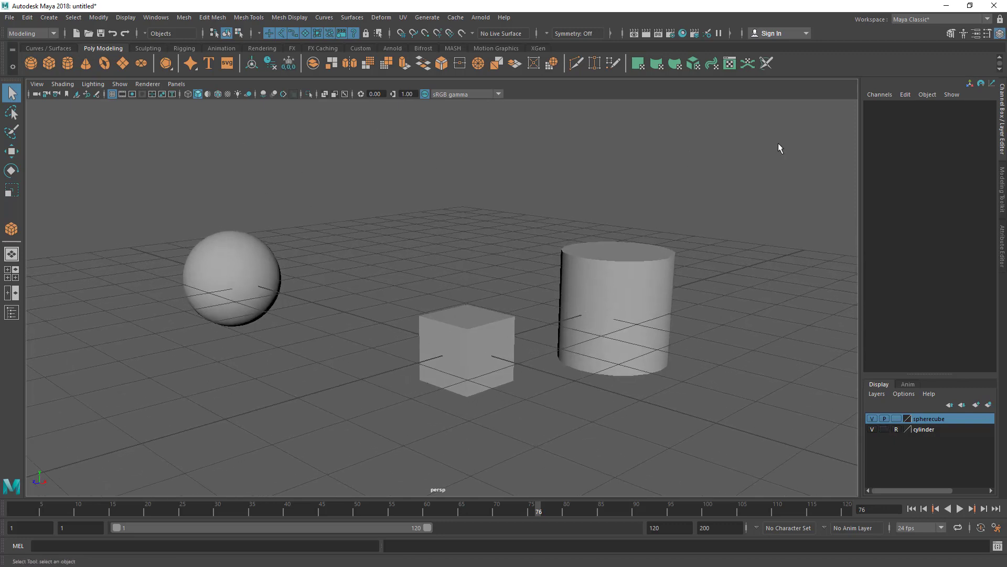
alt+drag(730, 322, 821, 373)
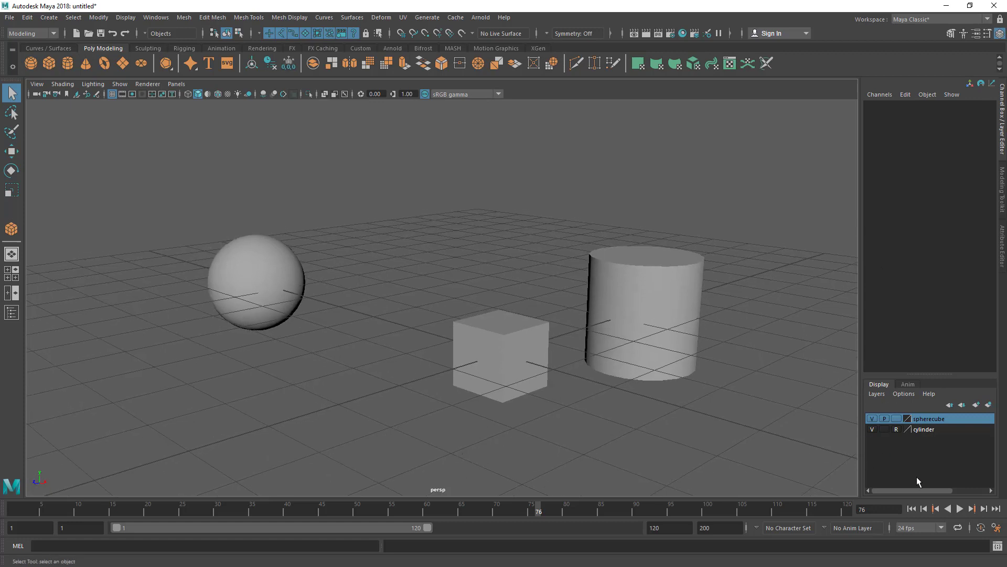
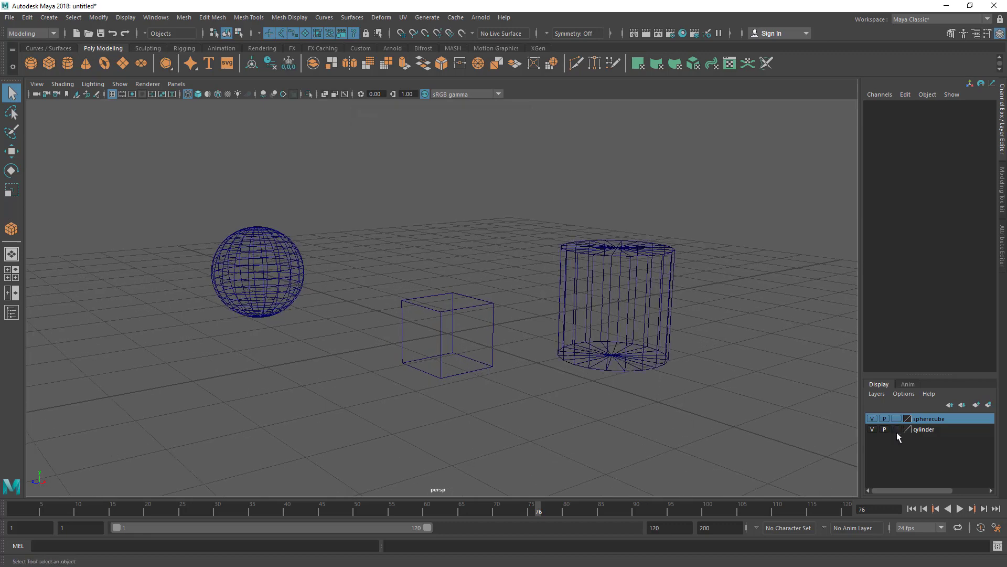
Step: In wireframe display, marquee-select the three objects, select the sphere alone, and clear the selection
alt+middle_drag(696, 407, 670, 406)
drag(185, 218, 662, 373)
click(505, 355)
alt+middle_drag(506, 356, 518, 354)
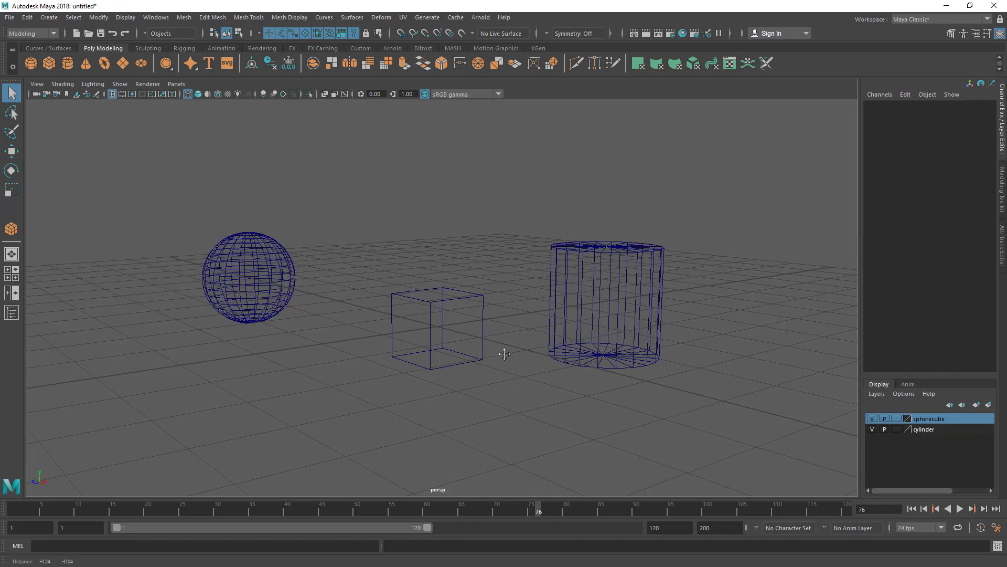
alt+drag(588, 341, 439, 395)
click(274, 246)
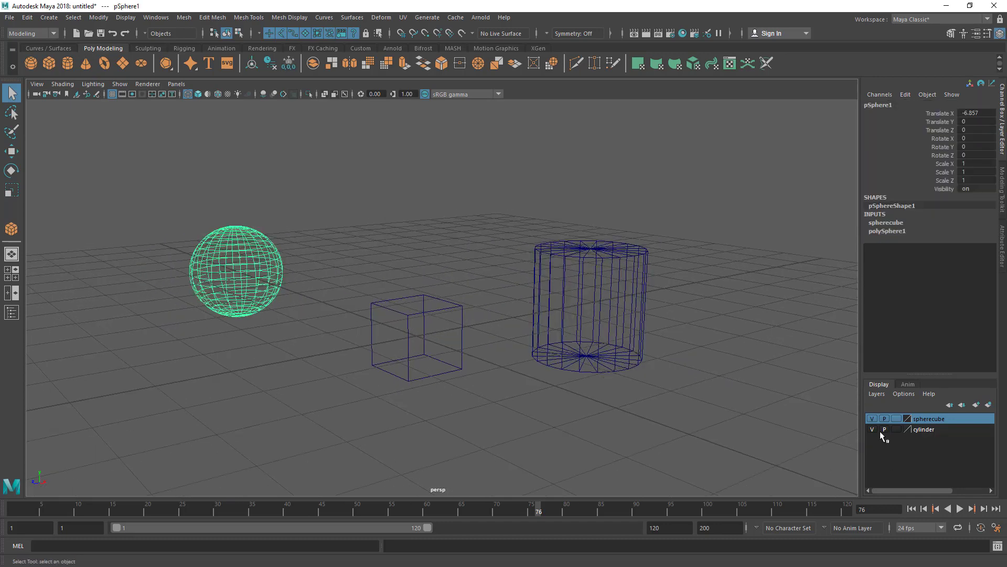
alt+middle_drag(683, 354, 682, 354)
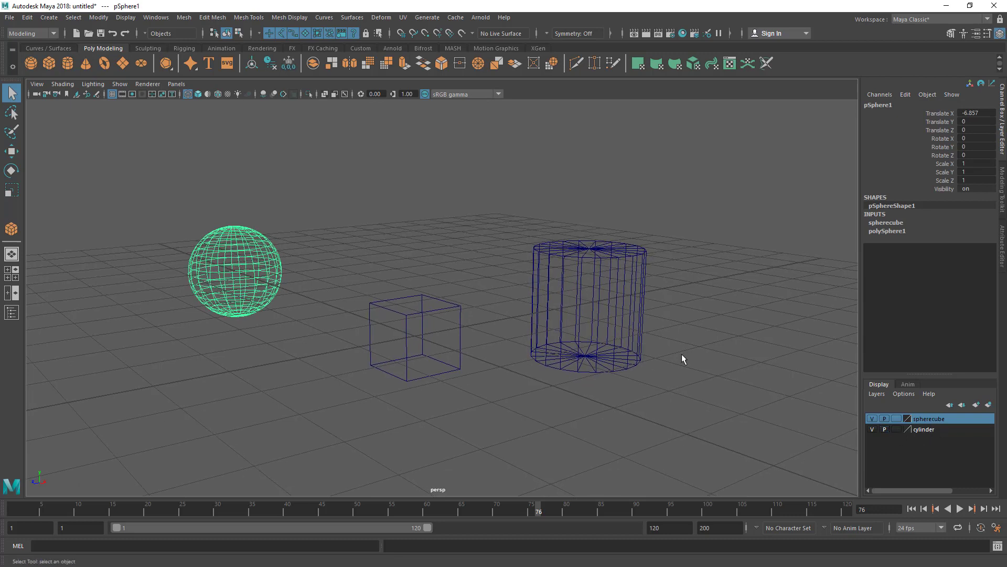
click(669, 349)
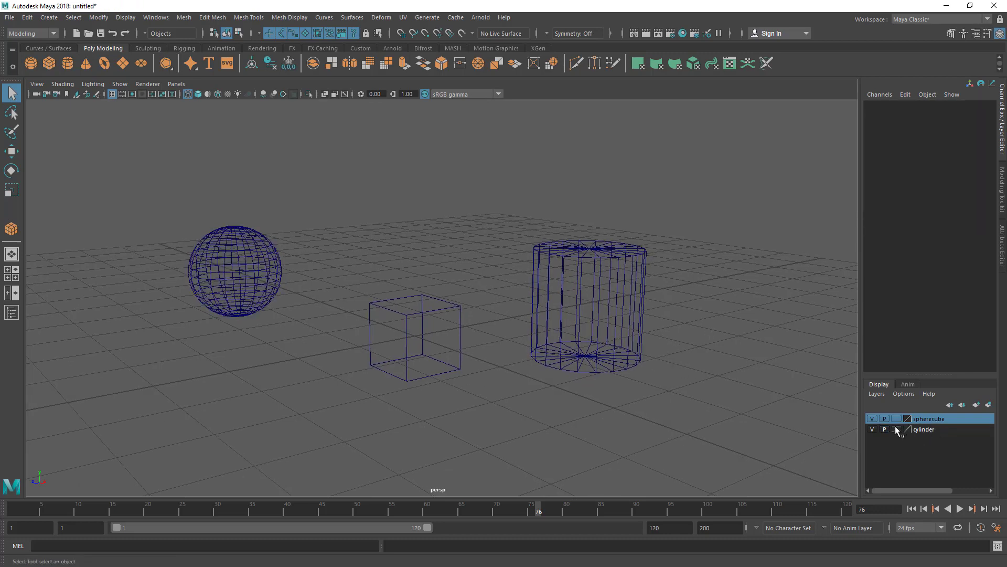
alt+middle_drag(700, 291, 700, 286)
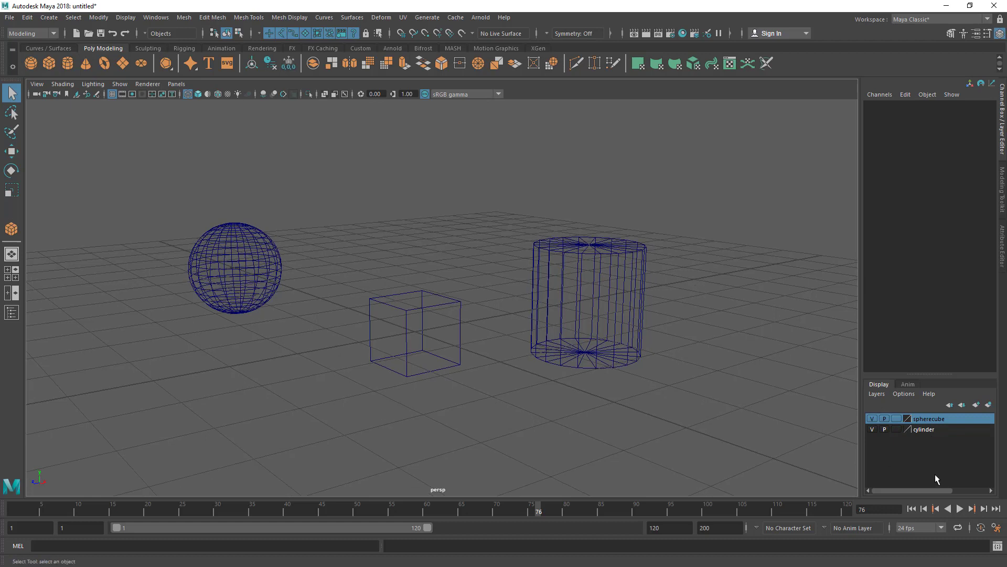
Step: Edit the cylinder layer to use the red index color and save the change
double_click(908, 430)
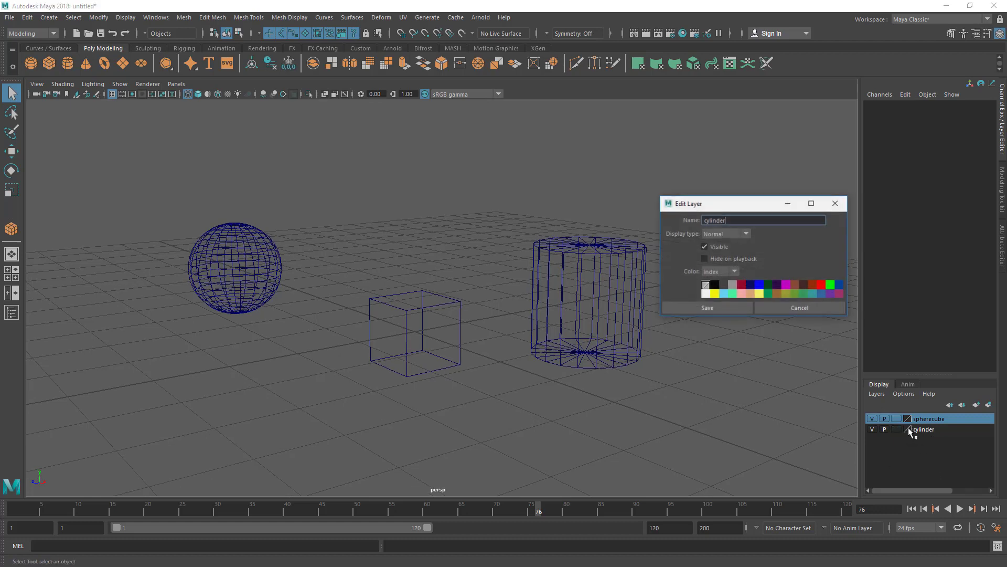
drag(724, 202, 798, 225)
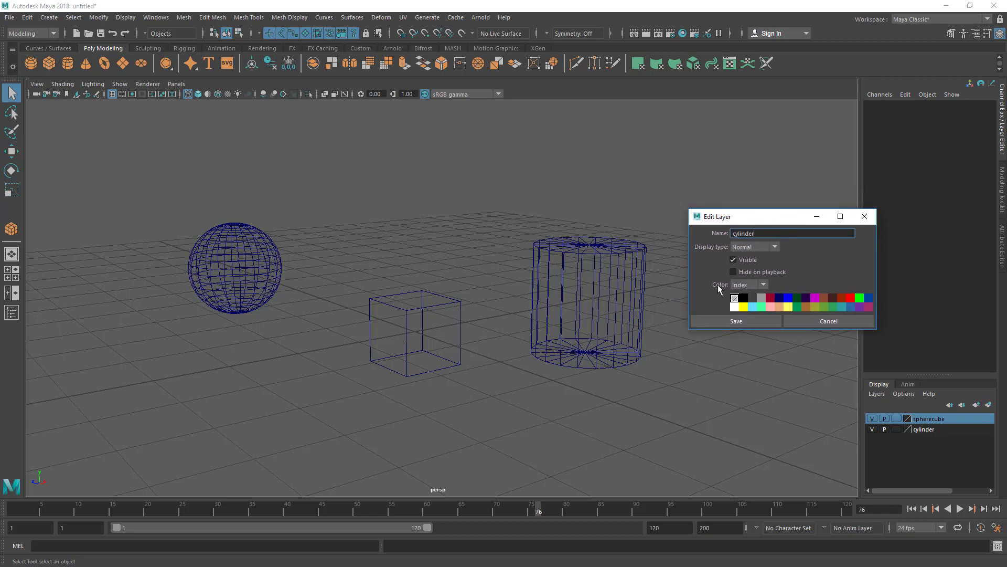
click(850, 297)
click(745, 321)
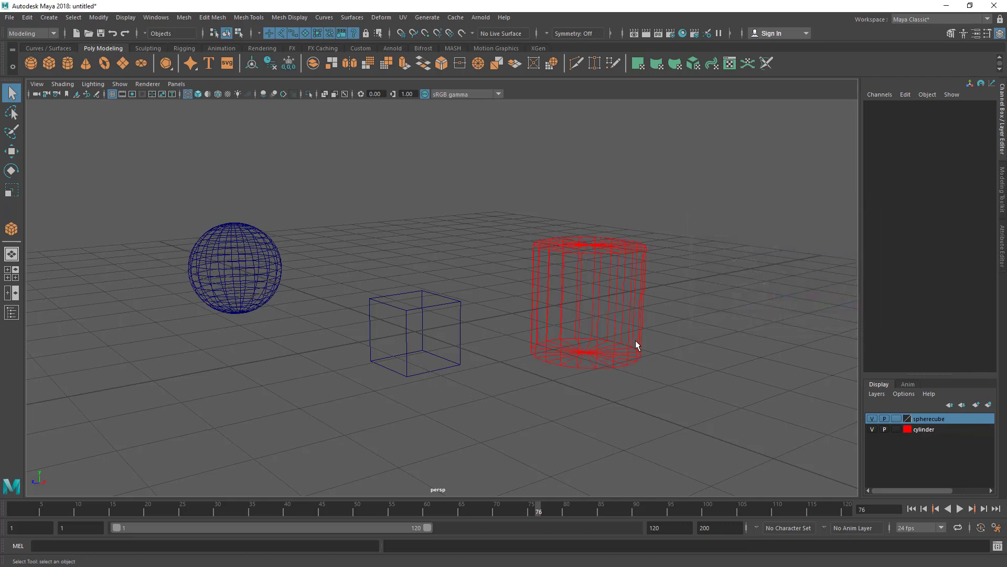
Step: Marquee-select the red wireframe cylinder and clear the selection
alt+middle_drag(616, 263, 631, 267)
drag(529, 253, 721, 375)
click(722, 376)
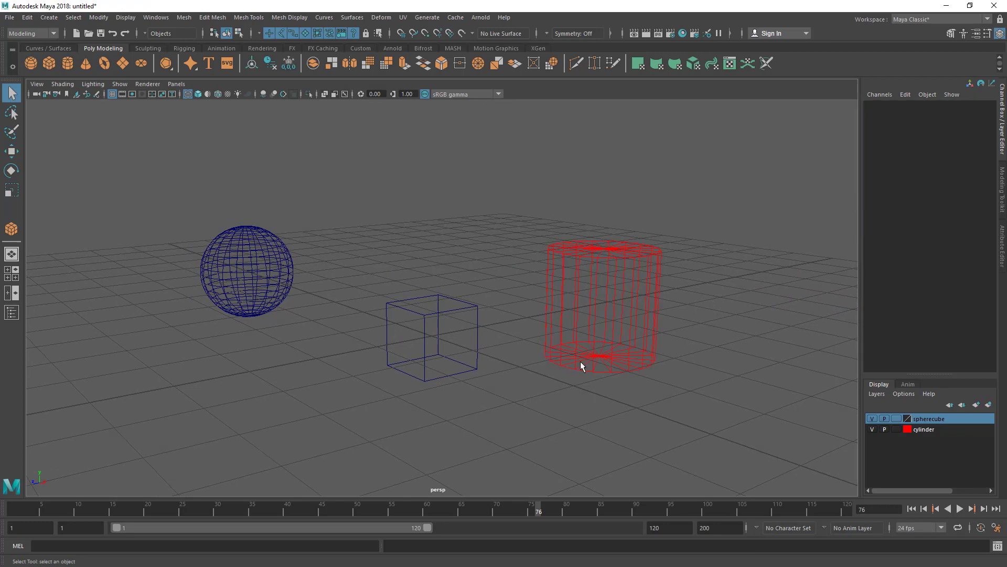
Step: Switch the viewport to shaded display, marquee over the cylinder to compare its look, and return to wireframe display
key(5)
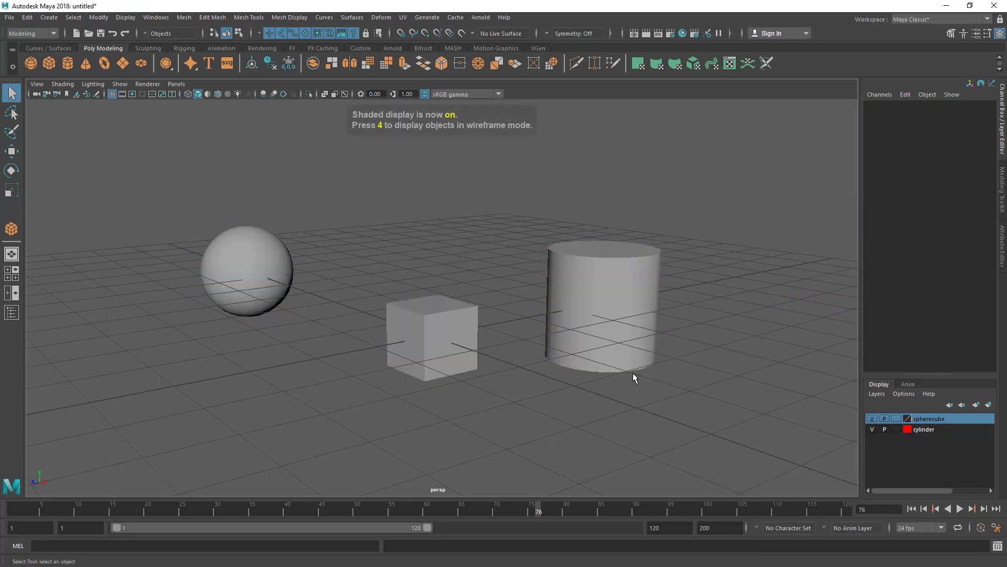
alt+drag(630, 349, 588, 354)
drag(737, 253, 599, 389)
drag(488, 308, 798, 414)
key(4)
click(458, 425)
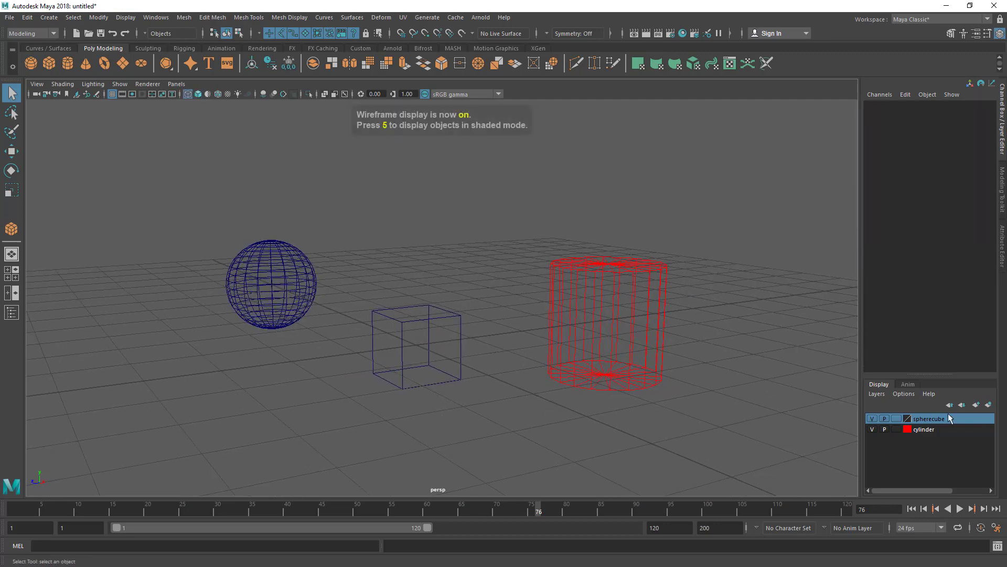
Step: Marquee over the red cylinder again, clear the selection, and inspect the wireframe objects from a lower viewing angle
mouse_move(512, 387)
alt+right_down()
mouse_move(508, 362)
mouse_move(493, 363)
alt+right_up()
drag(526, 290, 675, 454)
click(621, 381)
alt+right_drag(675, 455, 560, 402)
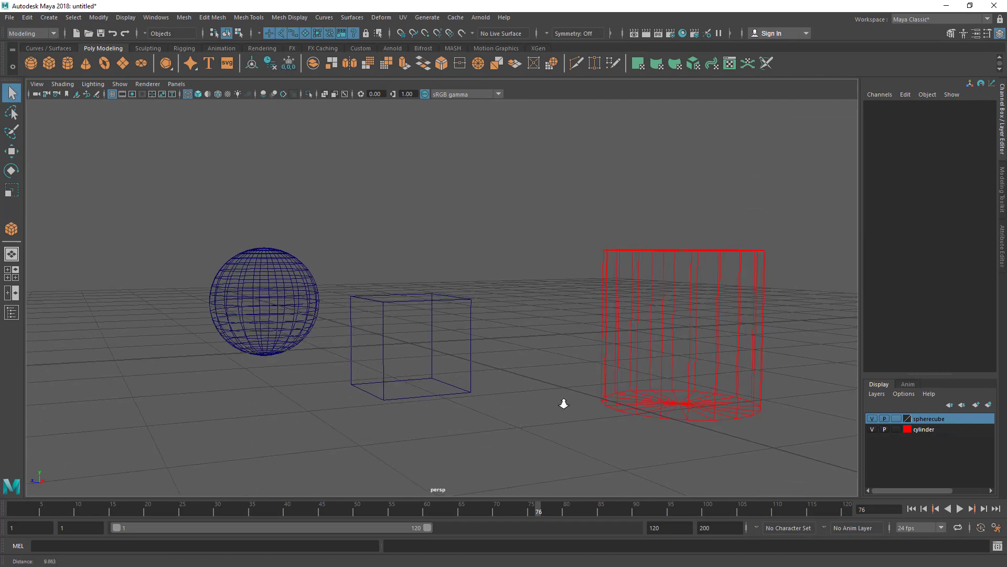
alt+drag(560, 403, 519, 339)
click(489, 341)
alt+drag(525, 378, 515, 351)
click(515, 350)
Step: Select the sphere and cube together and set the spherecube layer's color to yellow
scroll(193, 266, down, 2)
drag(194, 266, 488, 404)
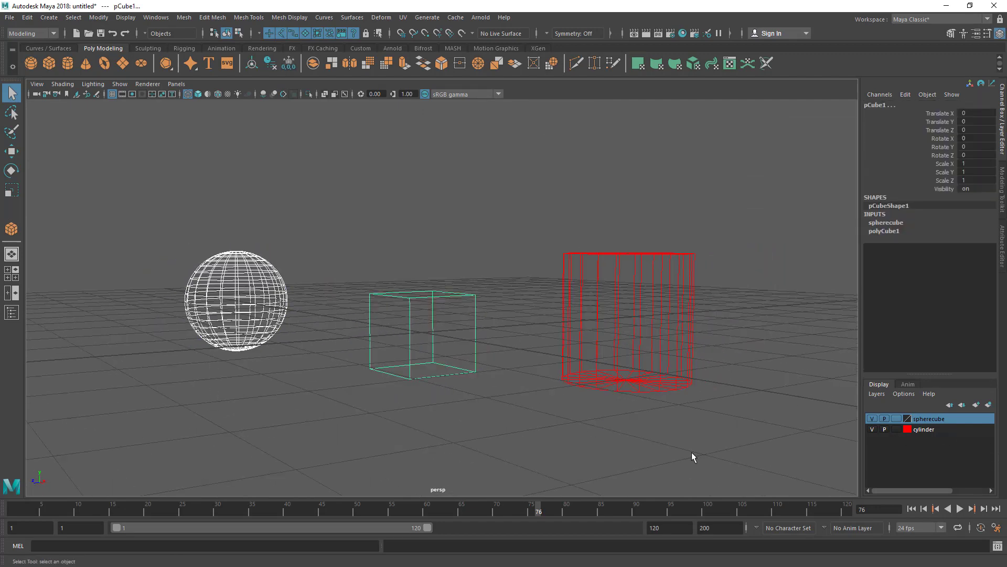
double_click(903, 419)
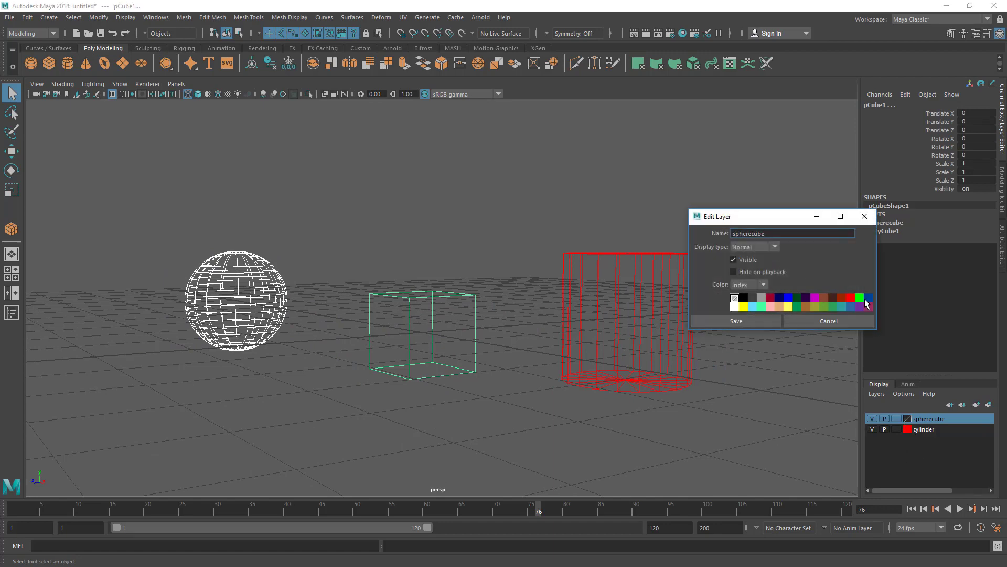
click(744, 306)
click(762, 322)
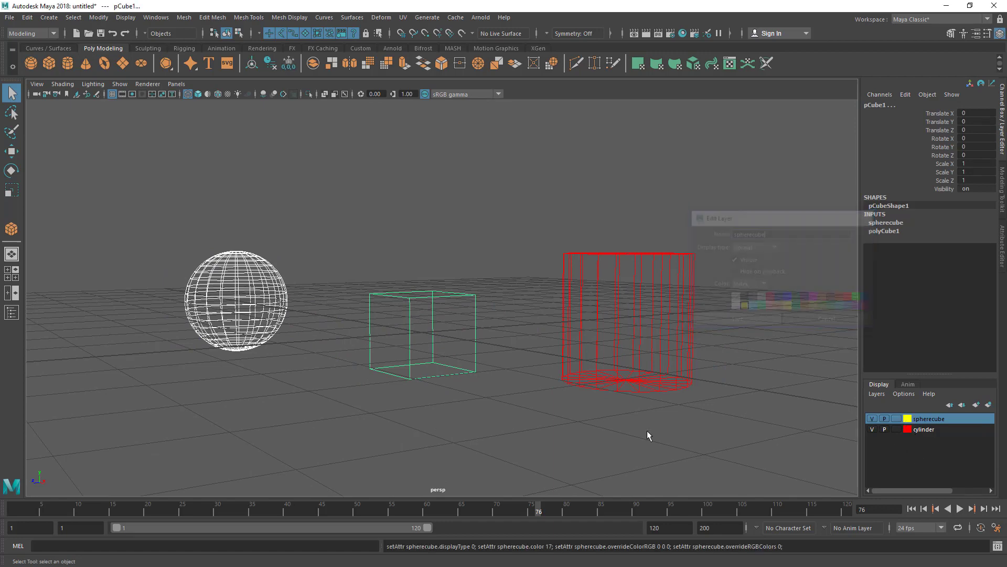
Step: Clear the selection, marquee over the yellow sphere and cube, and deselect to compare the two layer colors
click(538, 447)
alt+right_drag(537, 447, 357, 370)
alt+middle_drag(358, 370, 348, 381)
drag(310, 306, 457, 351)
click(729, 360)
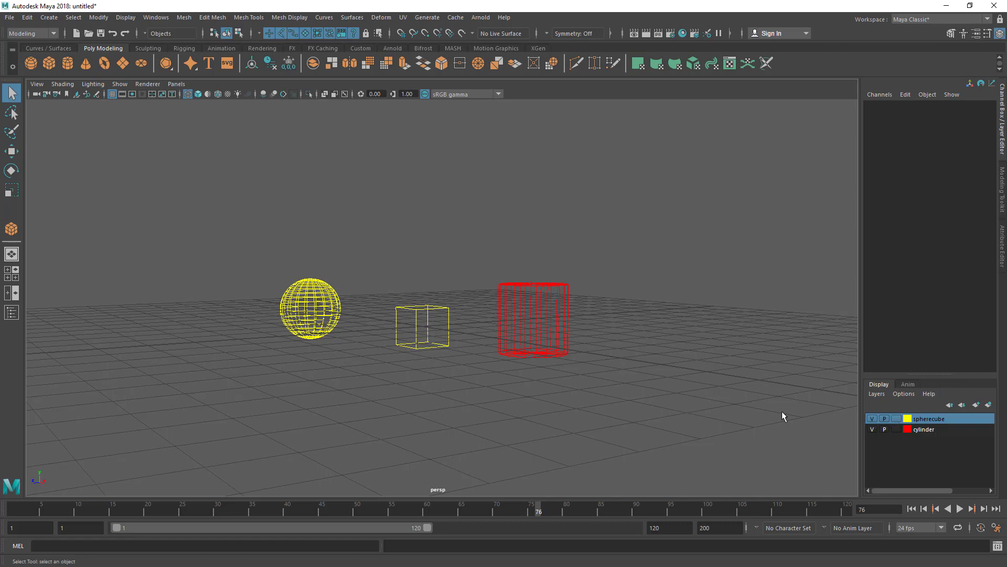
alt+drag(623, 380, 645, 420)
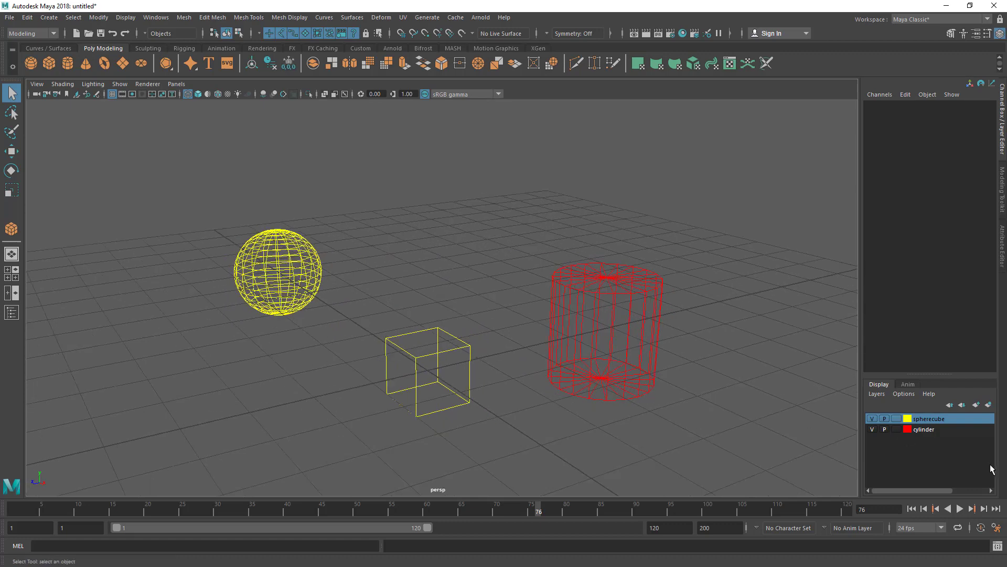
Step: Review the cylinder layer's name and display type settings, cancel the edit, and frame all objects in the view
double_click(927, 429)
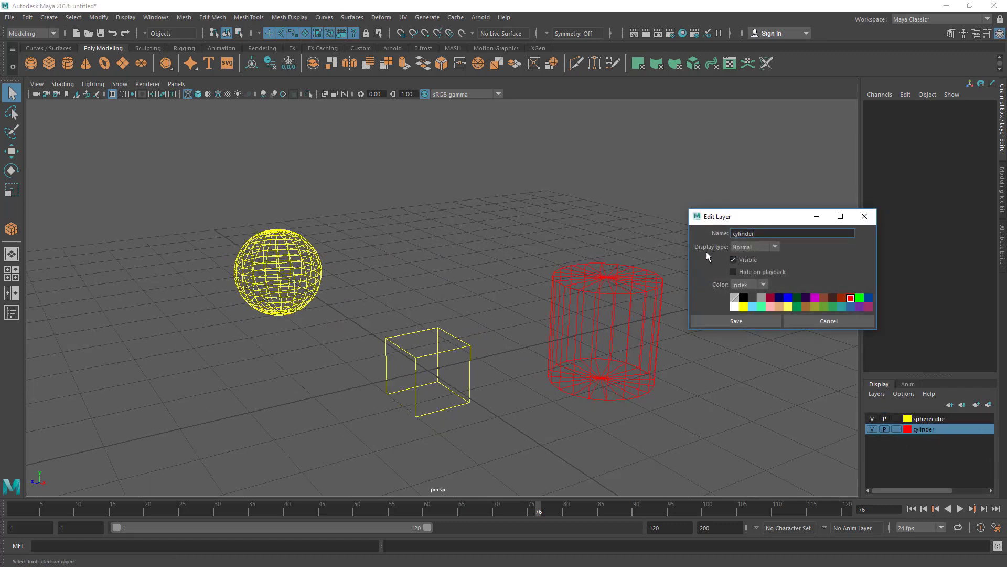
click(761, 249)
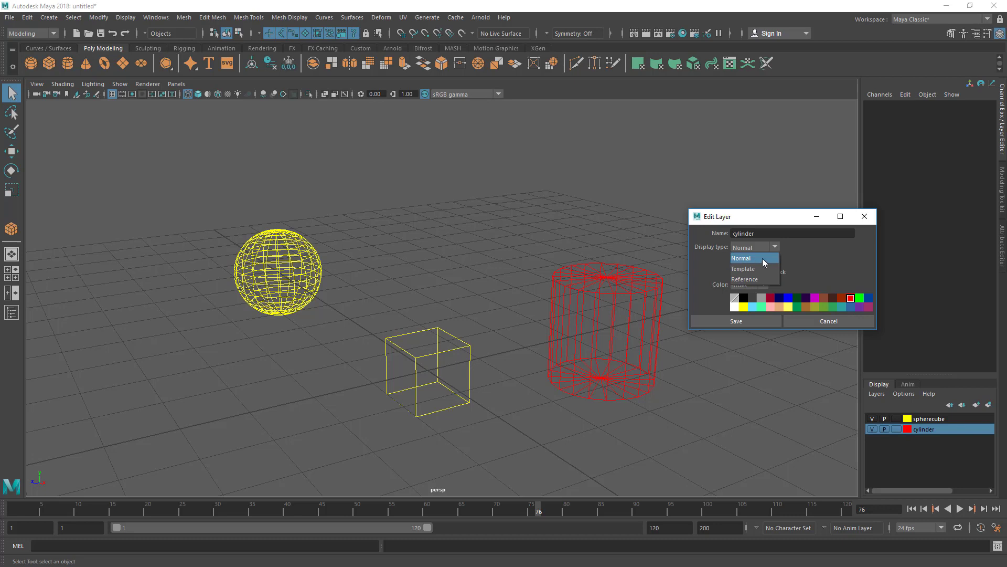
click(777, 259)
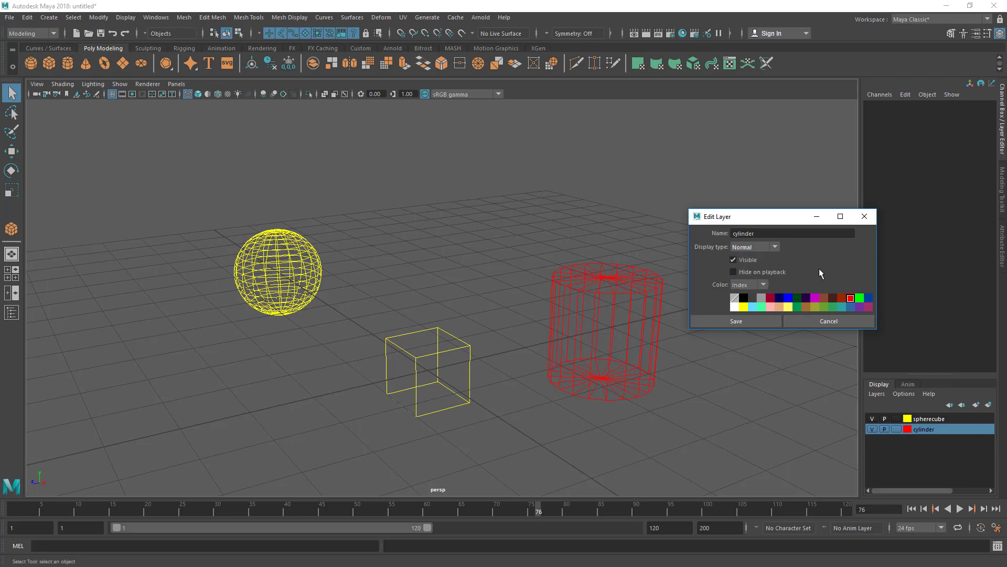
double_click(744, 233)
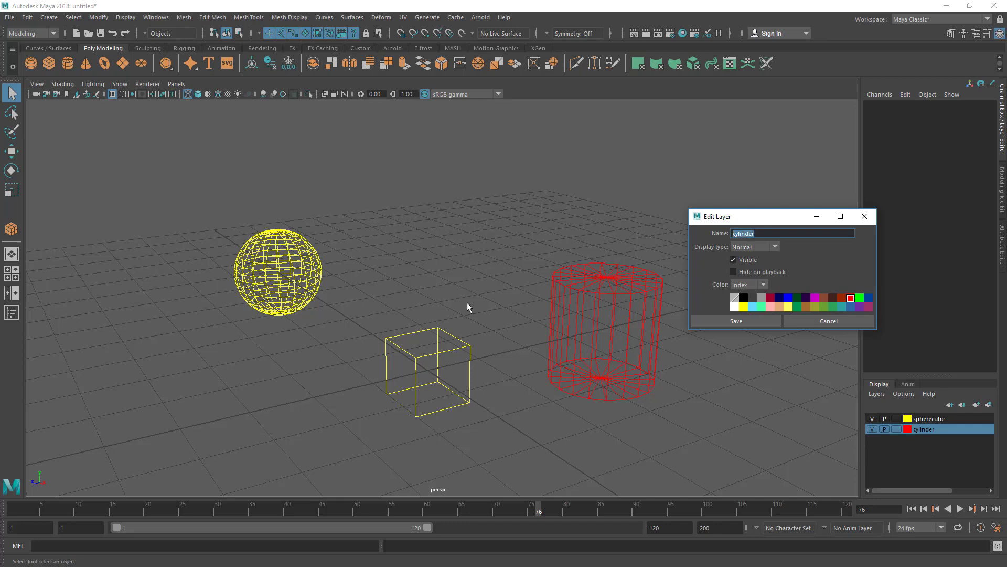
click(824, 323)
key(a)
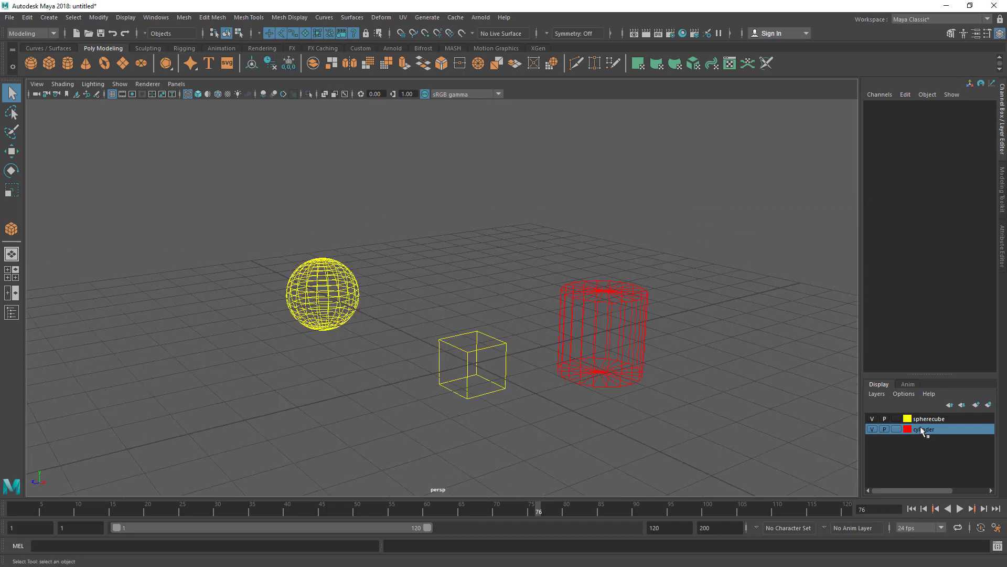